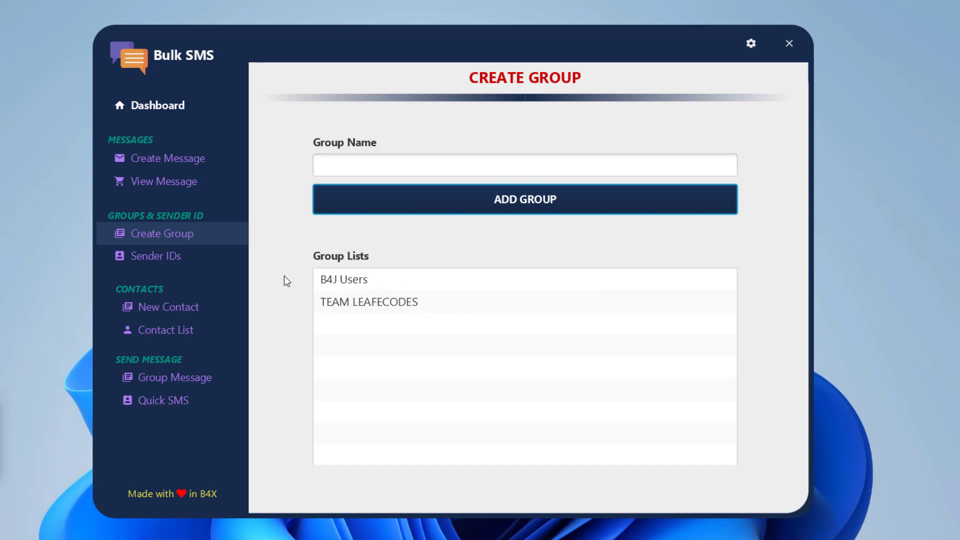
Switch to the Sender IDs page from the sidebar
left_click(173, 256)
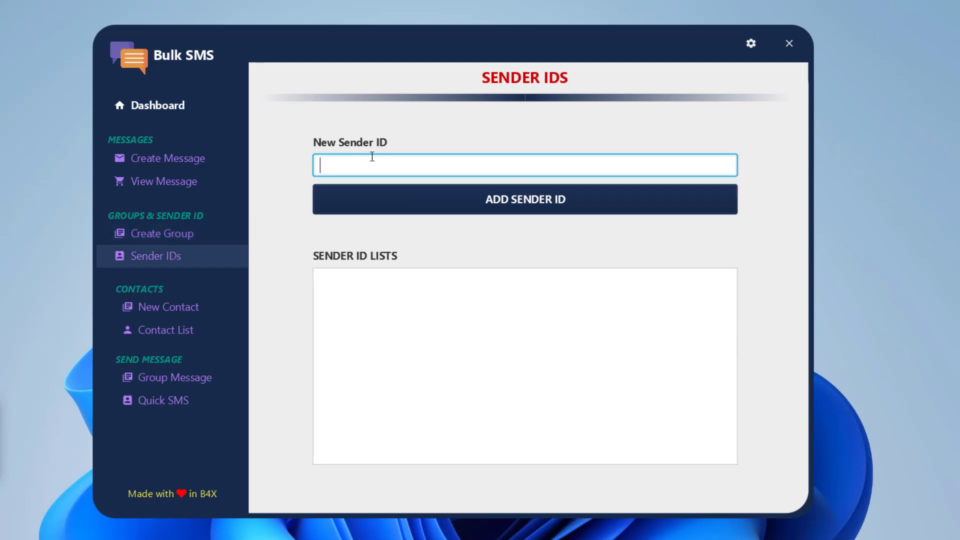
Register B4Xers and B4J as sender IDs, acknowledging each saved confirmation
type("B4Xers")
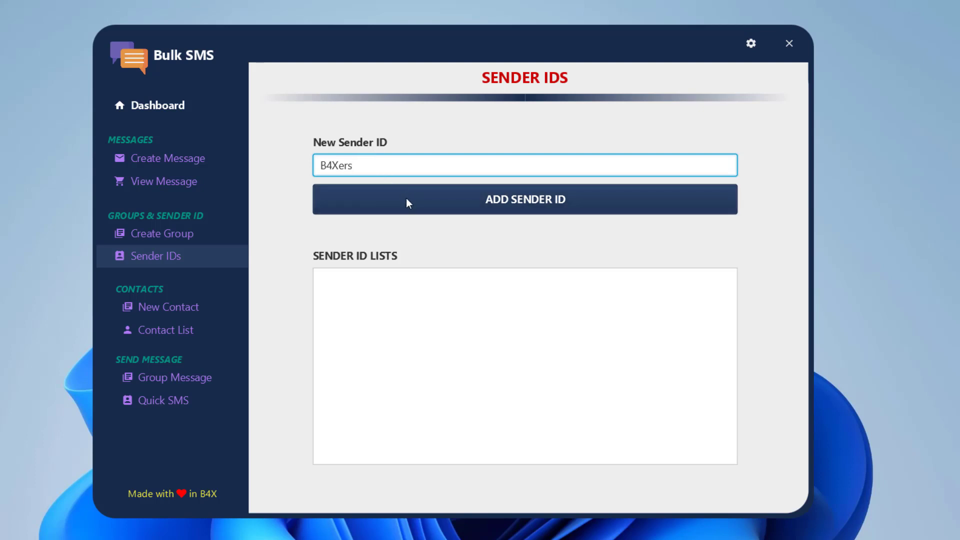
left_click(406, 198)
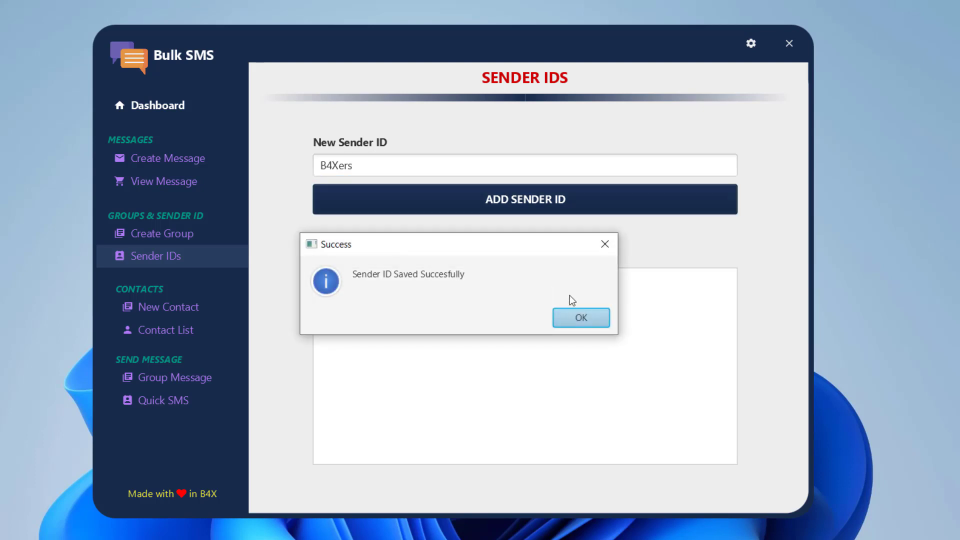
left_click(589, 315)
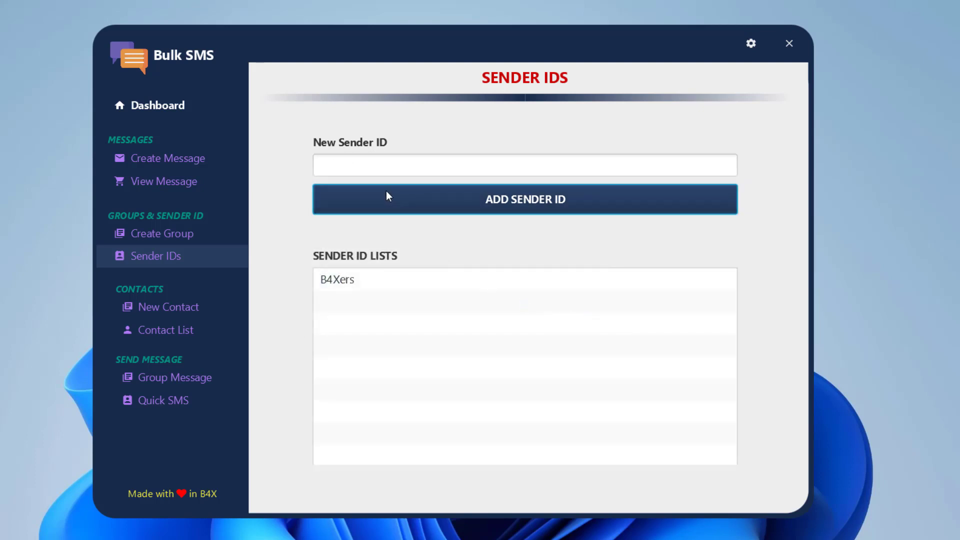
left_click(365, 171)
type("b4")
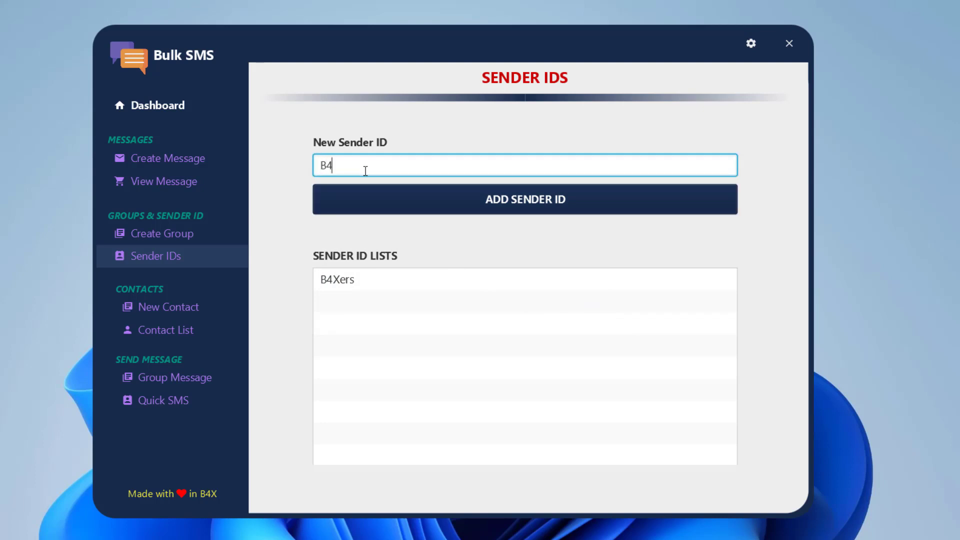
type("J")
left_click(400, 193)
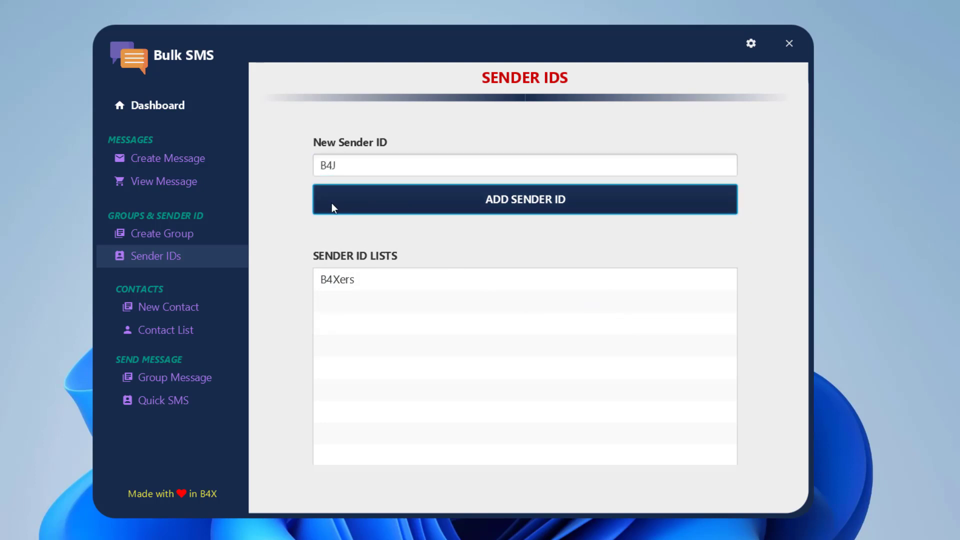
left_click(572, 316)
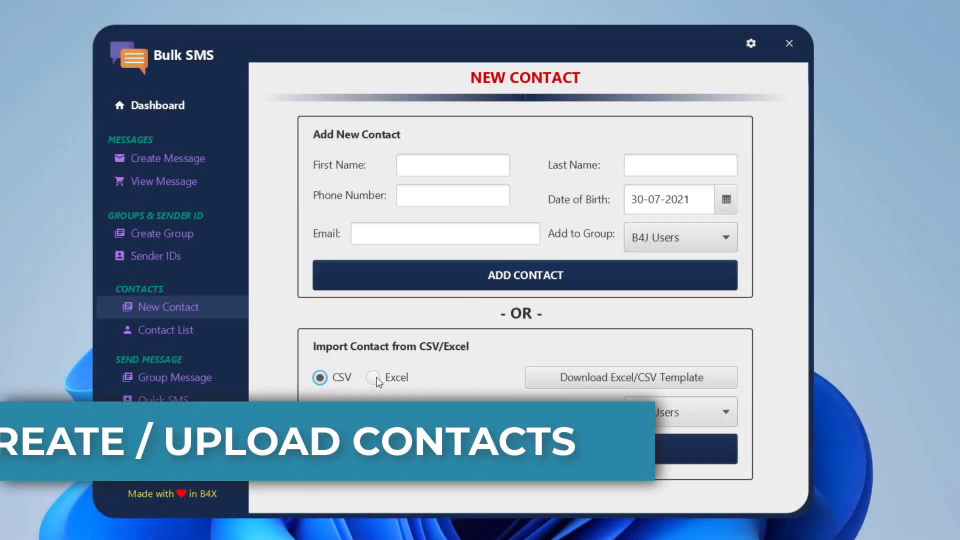
Save the Excel contact template BulkSMS_Sample_Excel.xlsx to the Desktop and open it
left_click(375, 378)
left_click(592, 379)
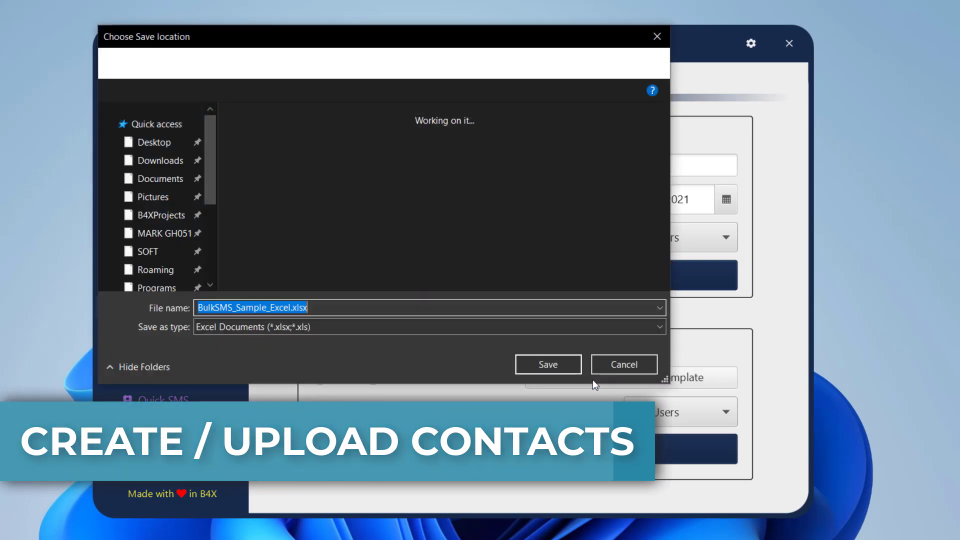
left_click(165, 157)
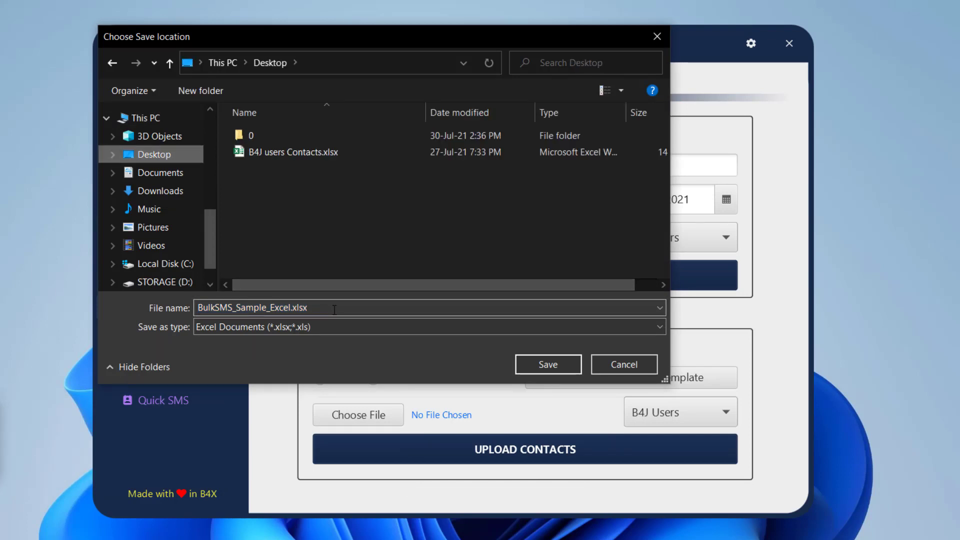
left_click(552, 366)
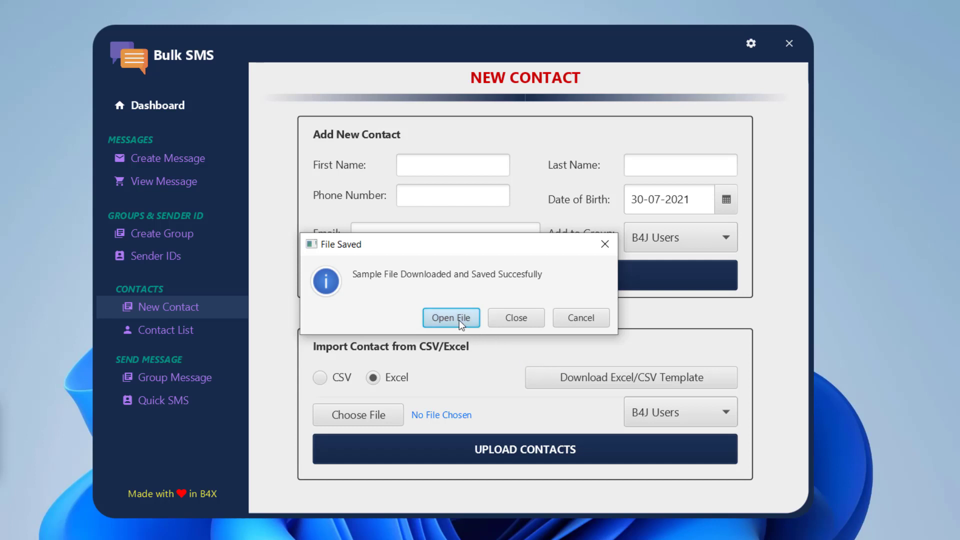
left_click(459, 319)
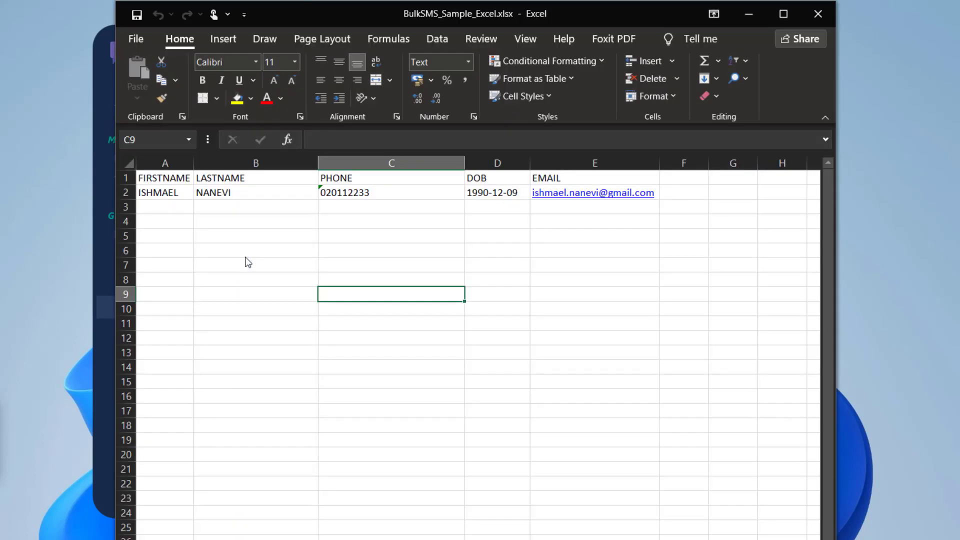
Change the first contact's phone in C2 to a 233-prefixed international number
left_click(333, 192)
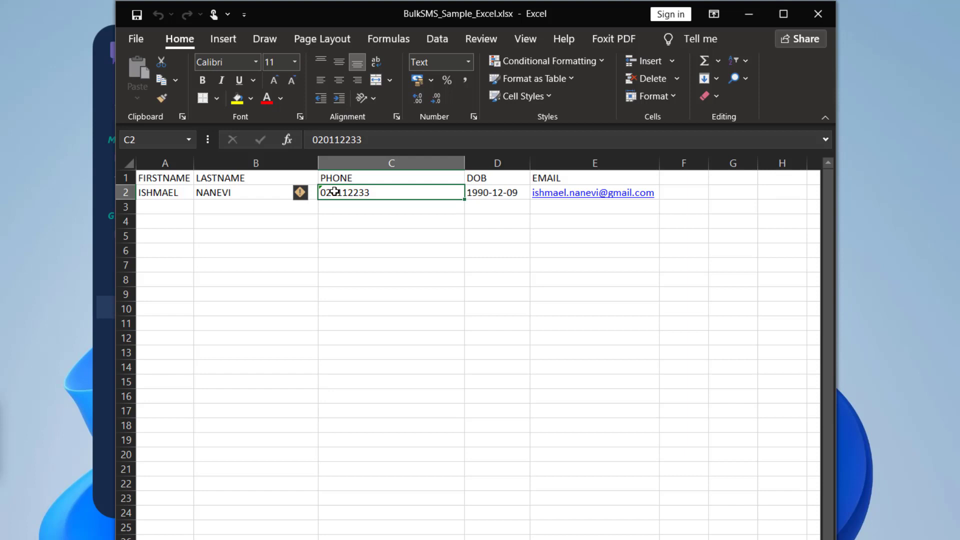
type("20")
key("BackSpace")
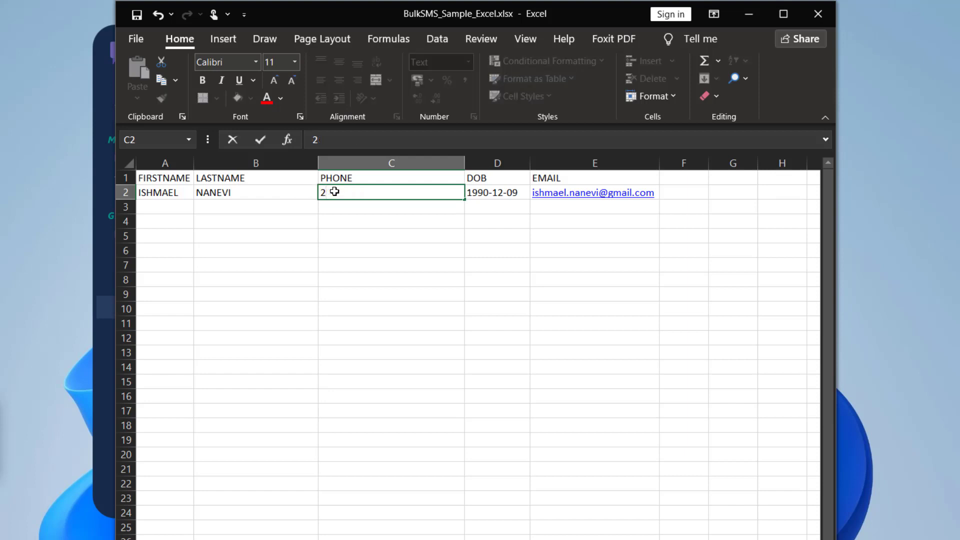
type("332")
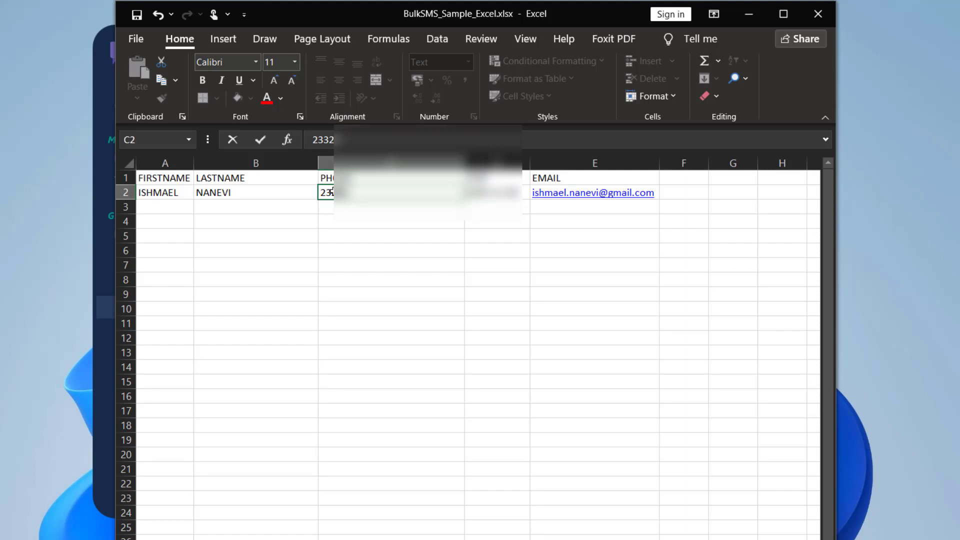
type("0112233")
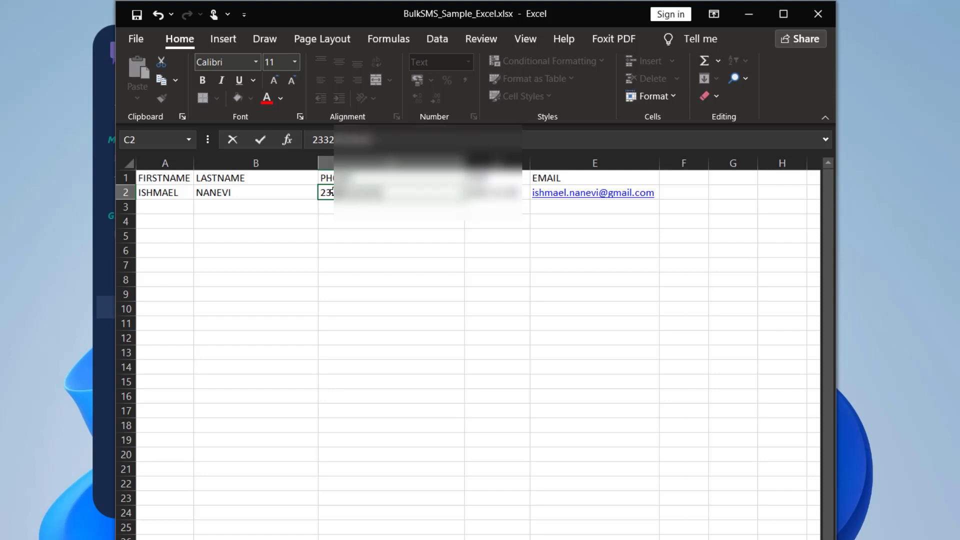
left_click(475, 214)
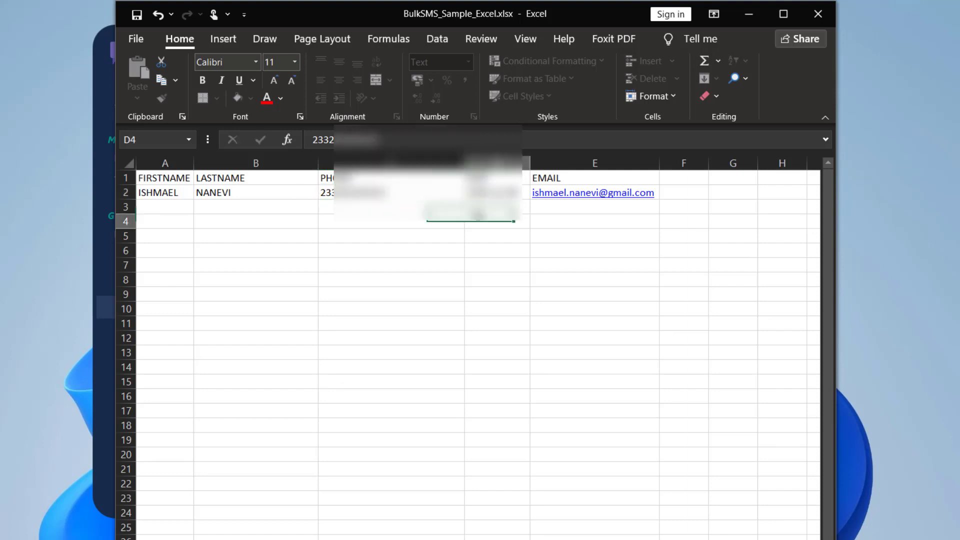
Copy the contact row A2:E2 into row 3 as a duplicate contact
left_click_drag(165, 192, 607, 192)
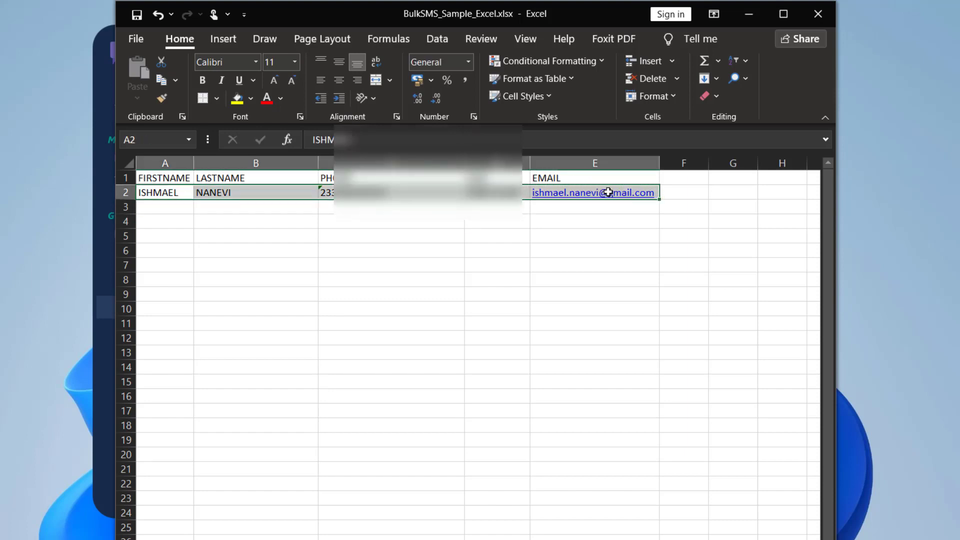
key("ctrl+c")
left_click(165, 207)
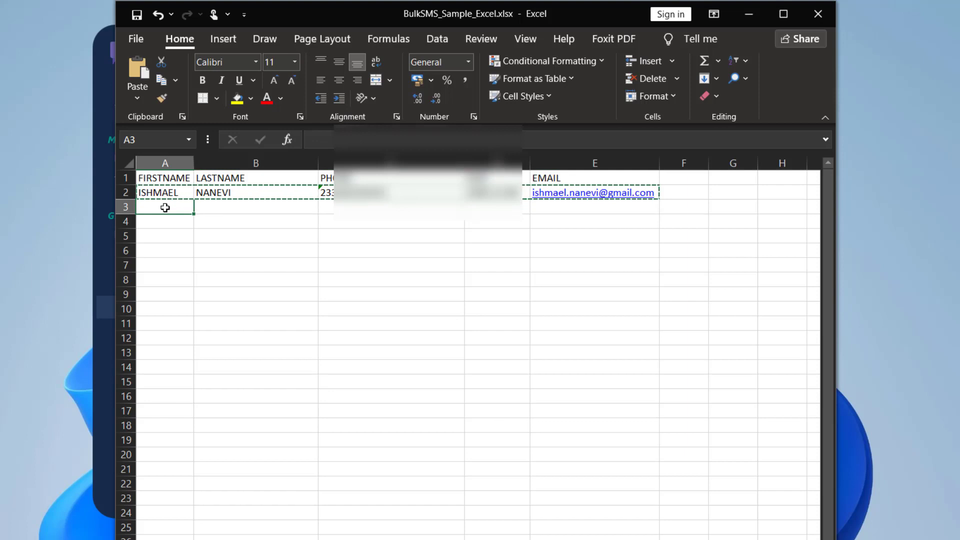
key("ctrl+v")
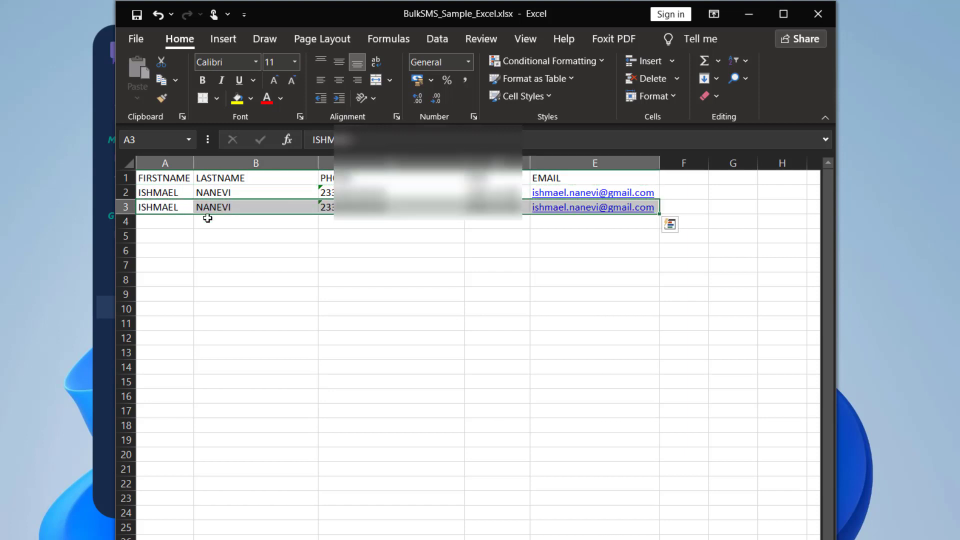
left_click(206, 218)
left_click(326, 207)
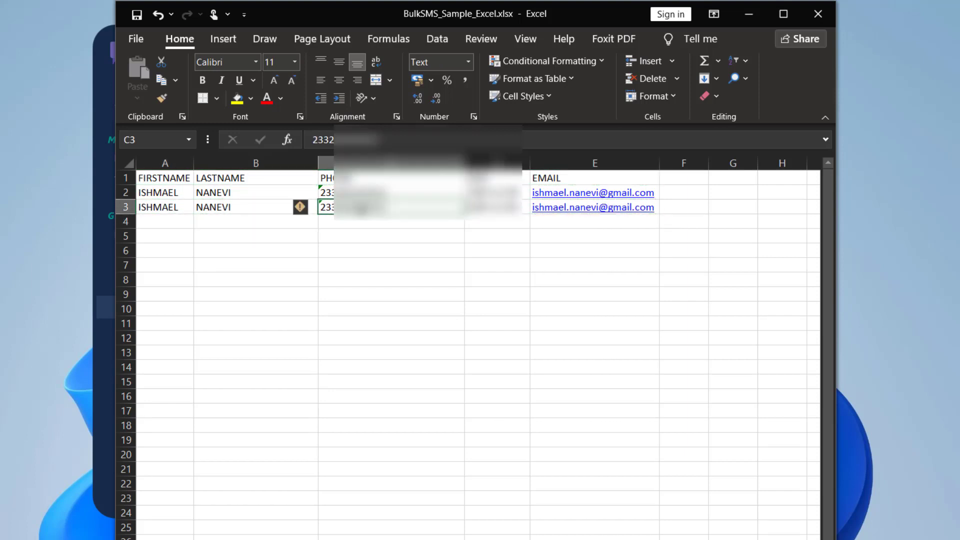
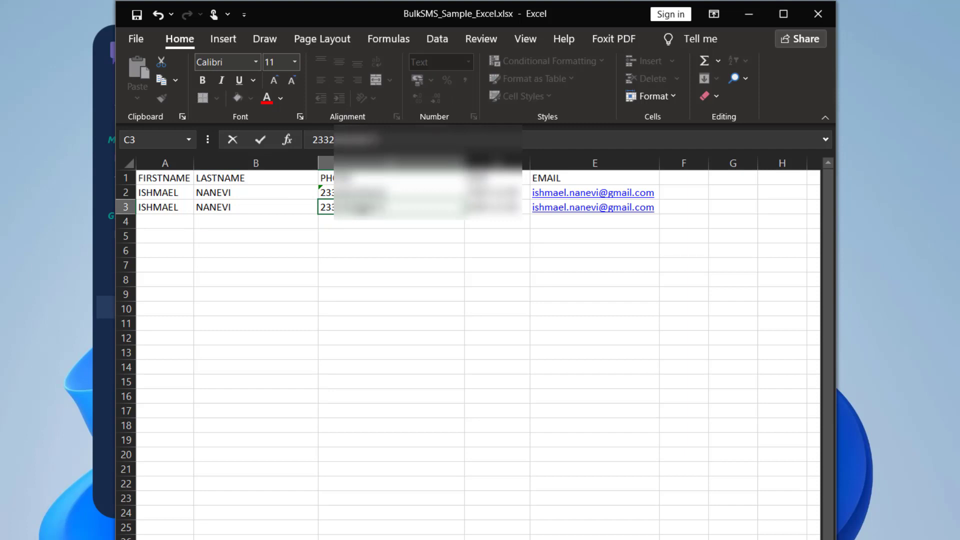
left_click(437, 280)
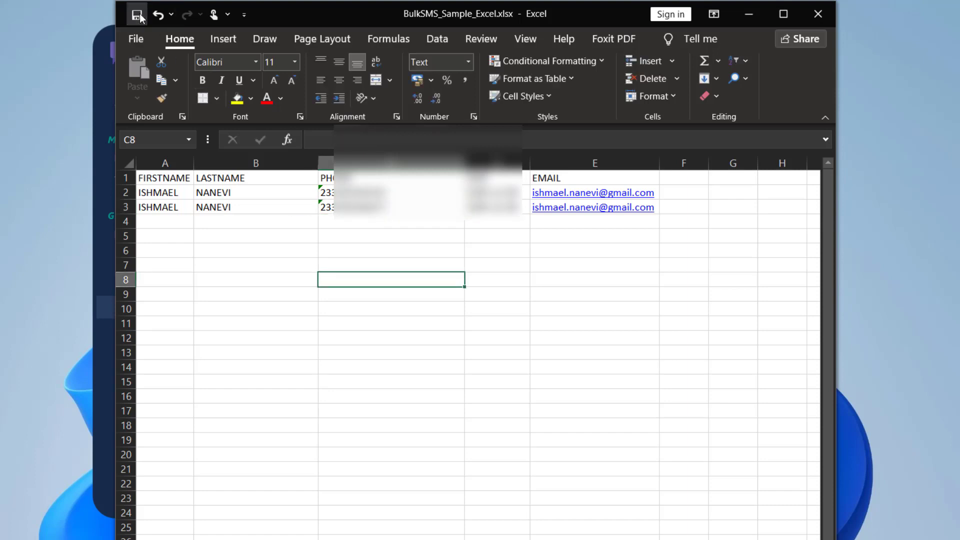
left_click(817, 13)
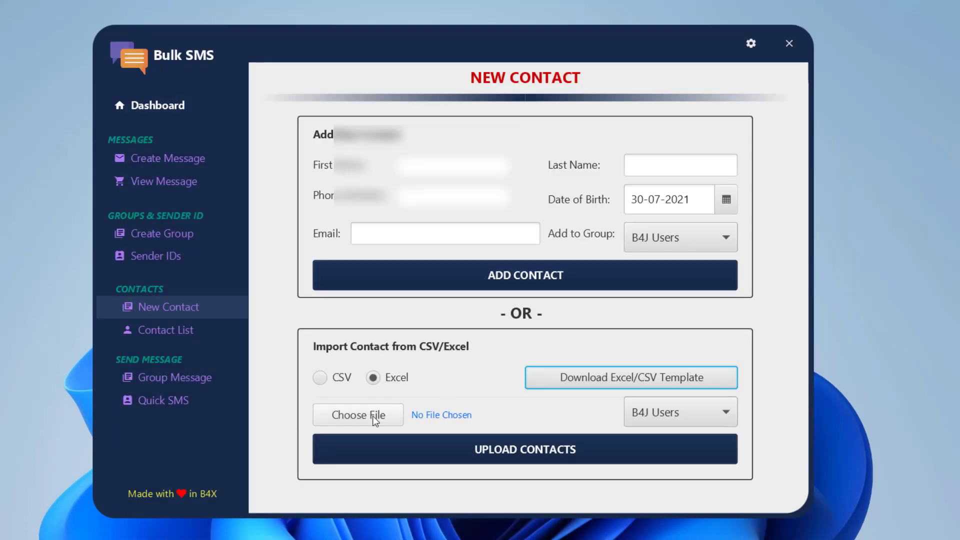
Pick BulkSMS_Sample_Excel.xlsx from the Desktop as the contacts file to import
left_click(372, 416)
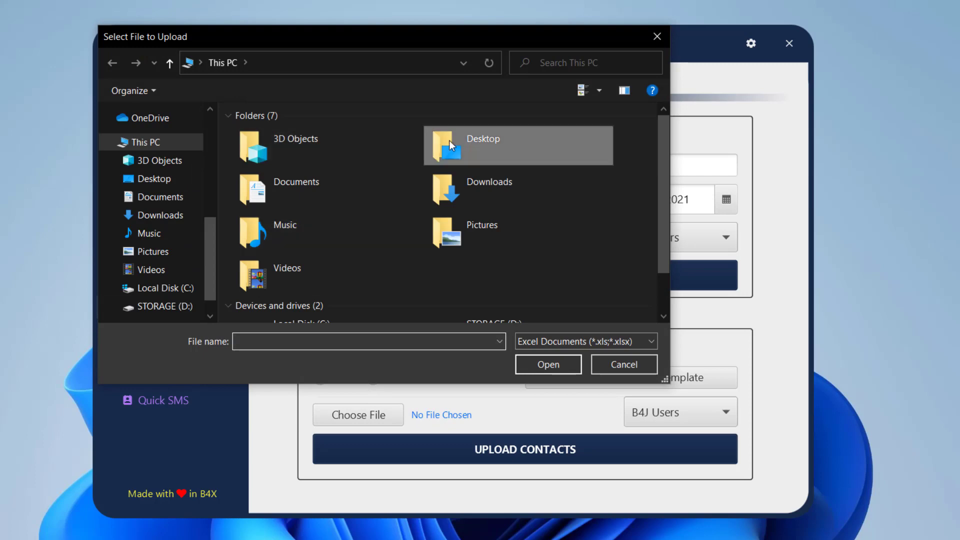
double_click(449, 140)
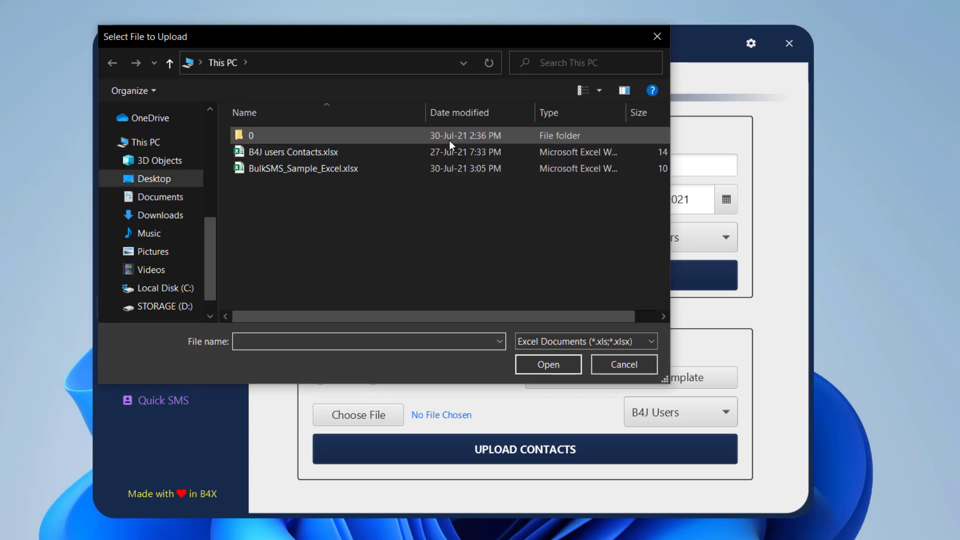
left_click(304, 170)
left_click(536, 368)
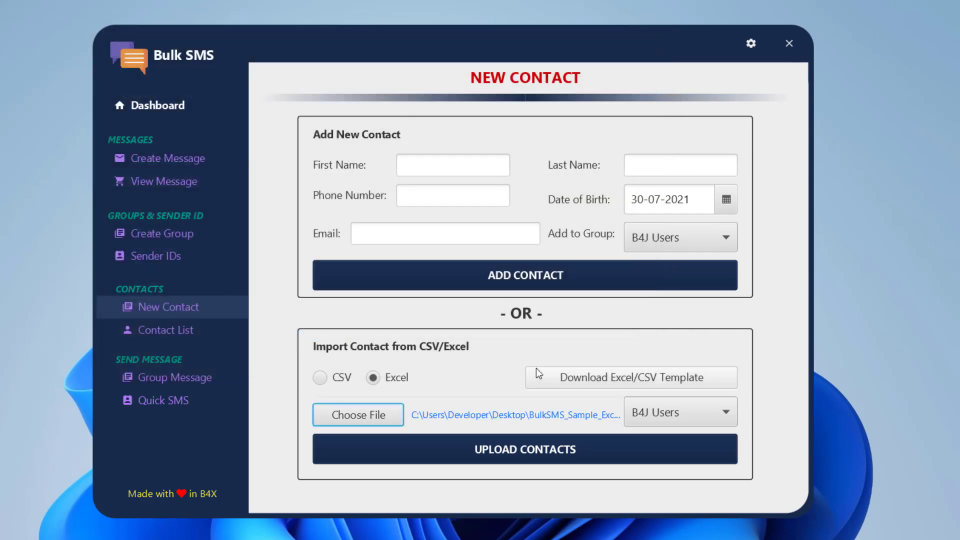
left_click(547, 451)
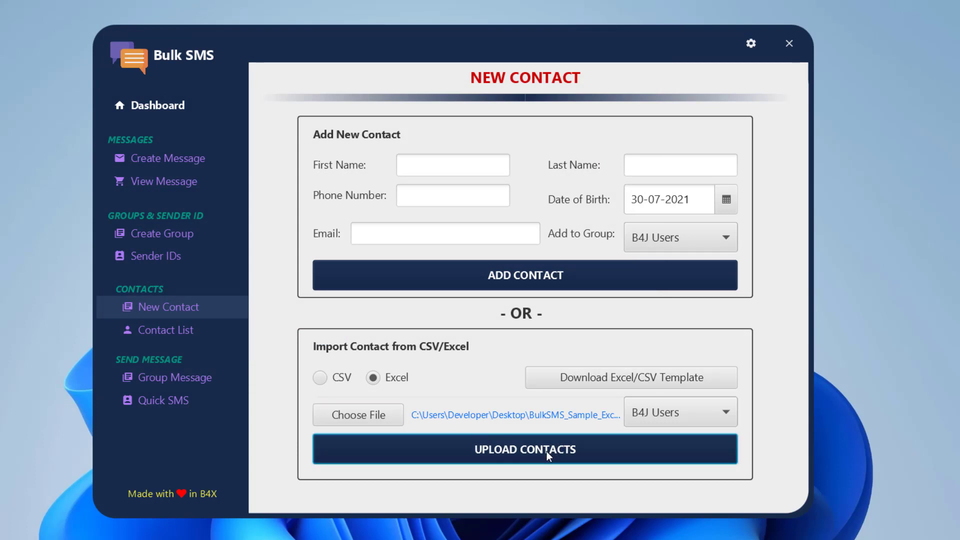
Upload its contacts into the TEAM LEAFECODES group and acknowledge the success message
left_click(676, 412)
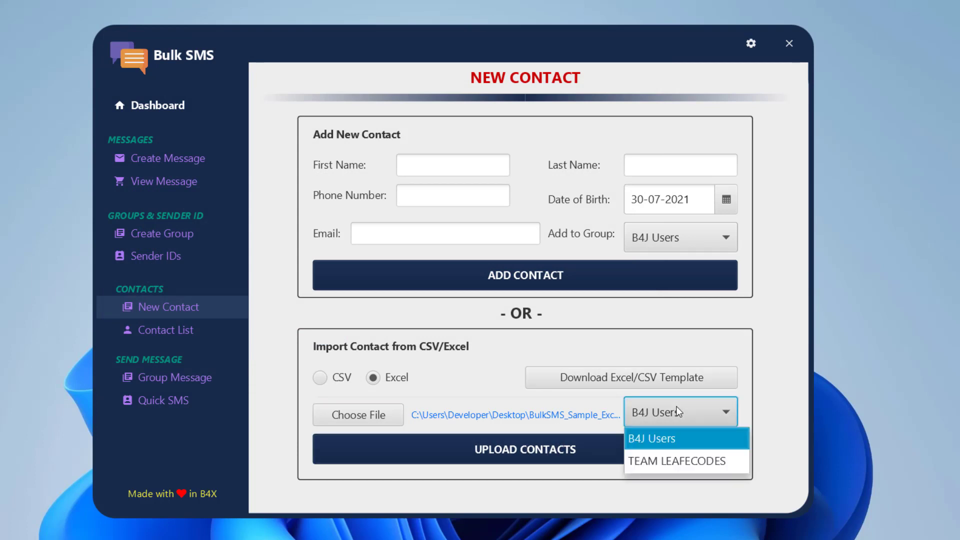
left_click(663, 462)
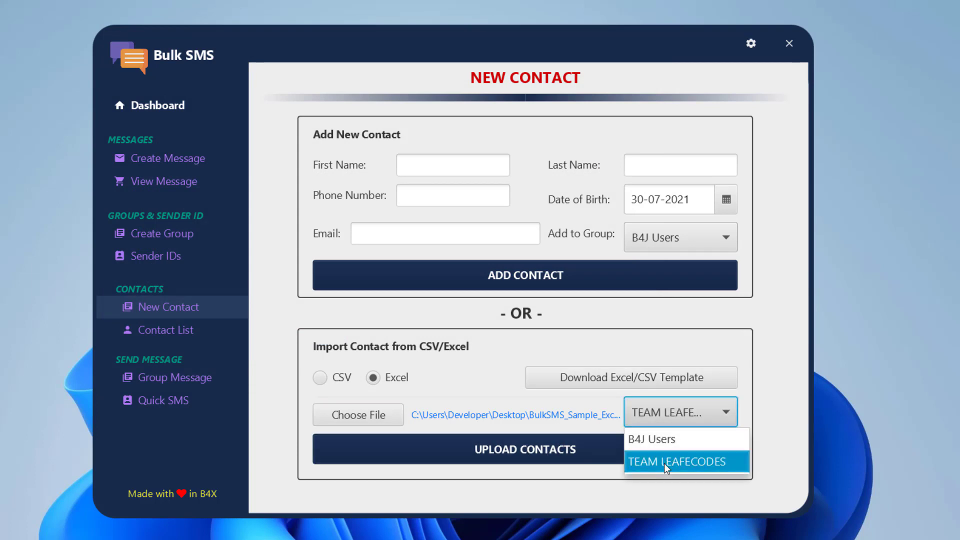
left_click(579, 459)
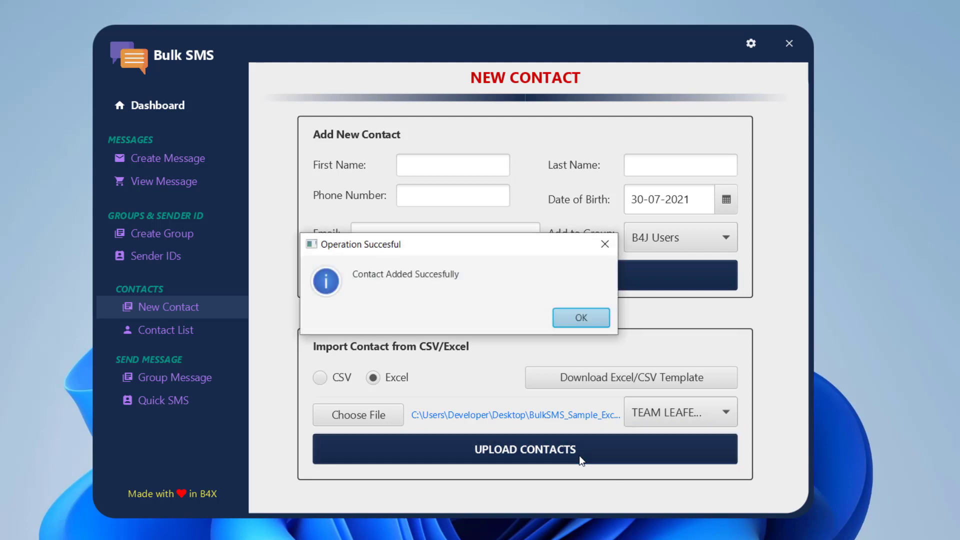
left_click(569, 324)
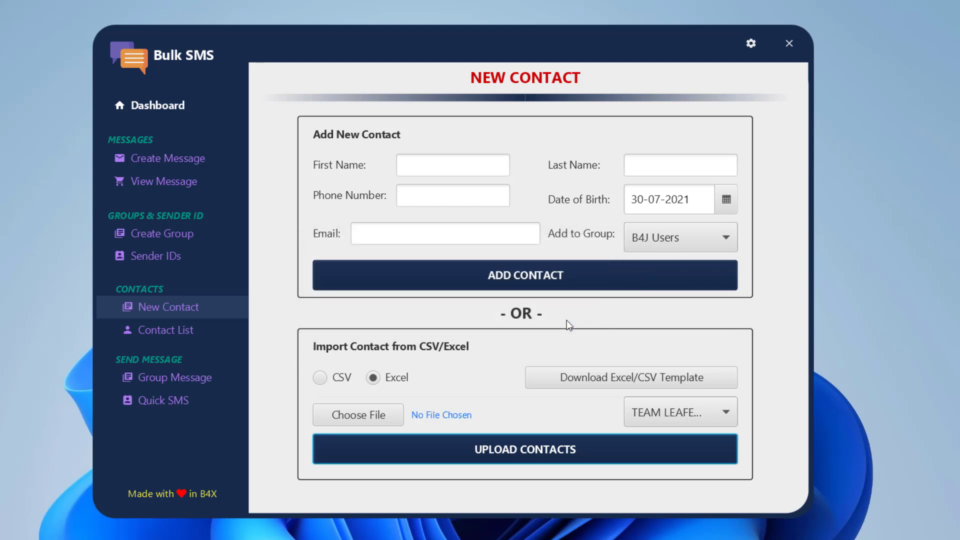
View the TEAM LEAFECODES group in the Contact List, showing two contacts
left_click(209, 338)
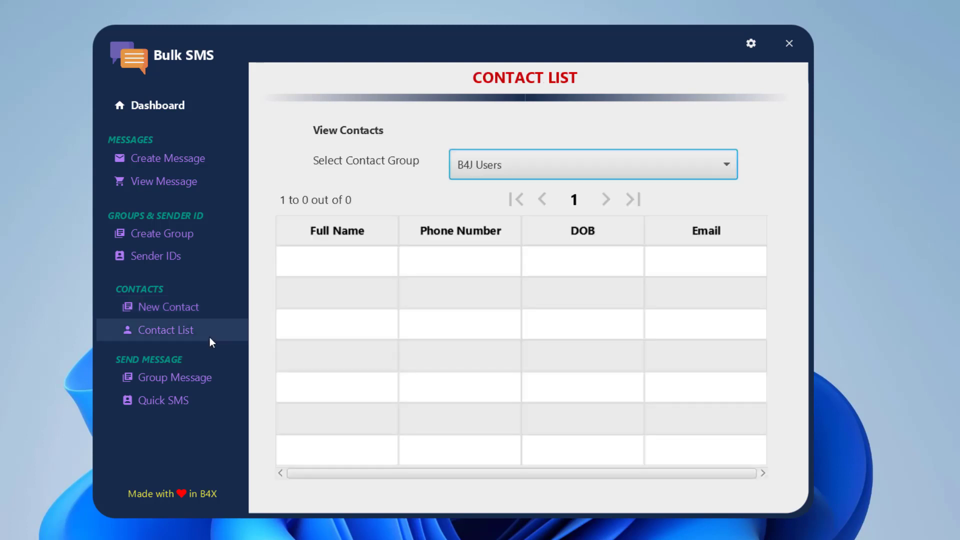
left_click(524, 167)
left_click(499, 213)
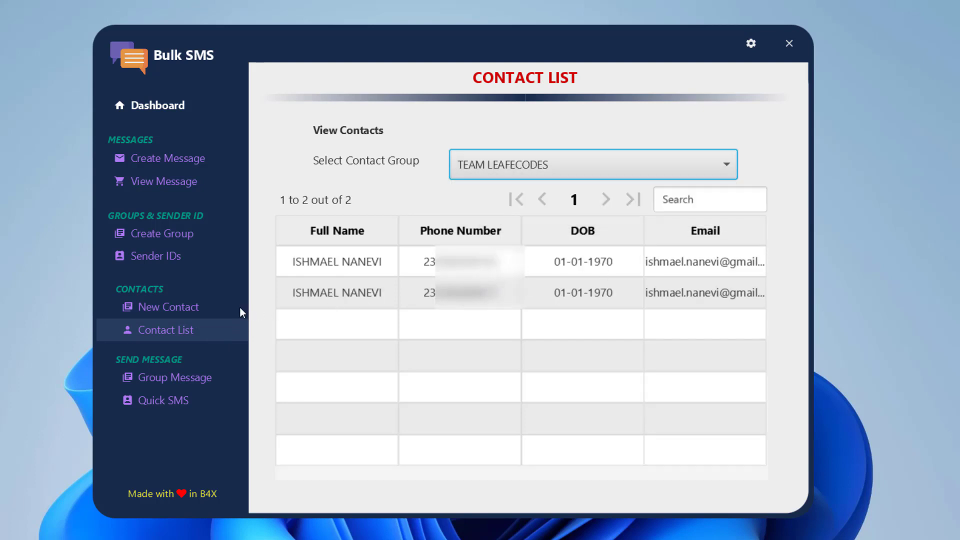
Return to New Contact with Excel import selected and check the target group
left_click(189, 310)
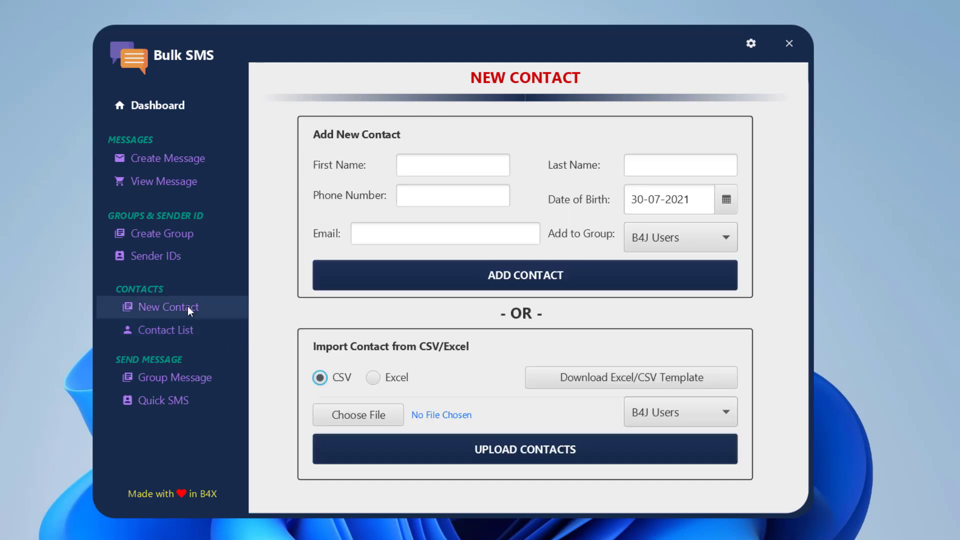
left_click(389, 378)
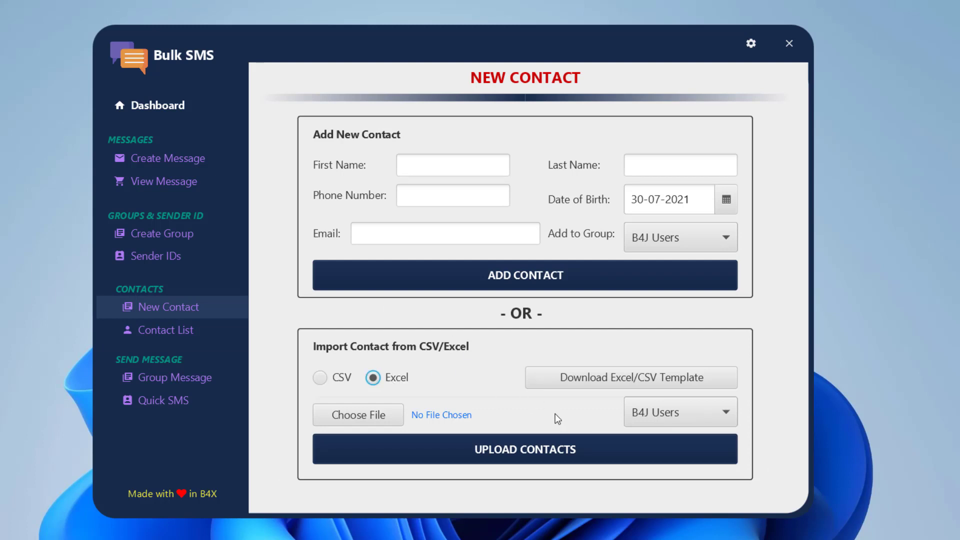
left_click(644, 409)
Dismiss the No File Selected warning and pick B4J users Contacts.xlsx from the Desktop
left_click(558, 448)
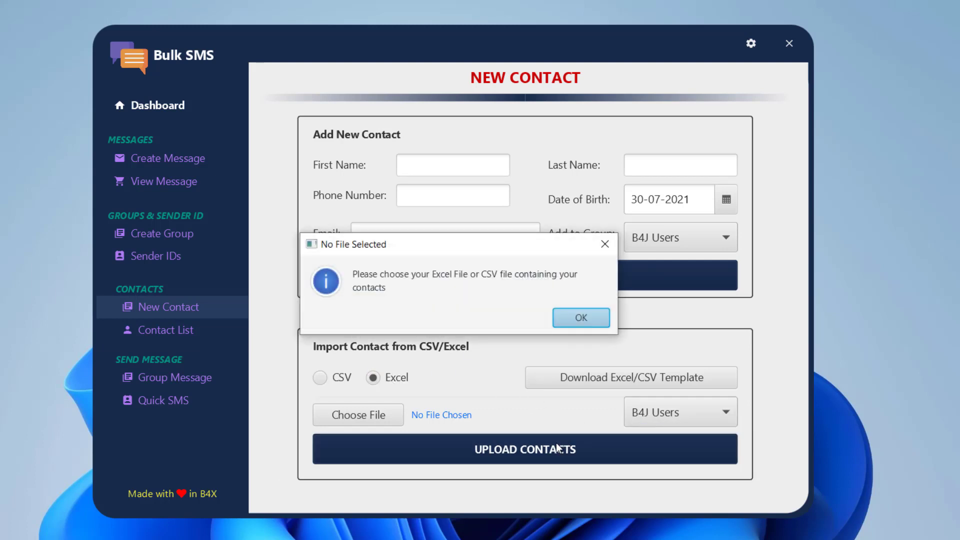
left_click(584, 325)
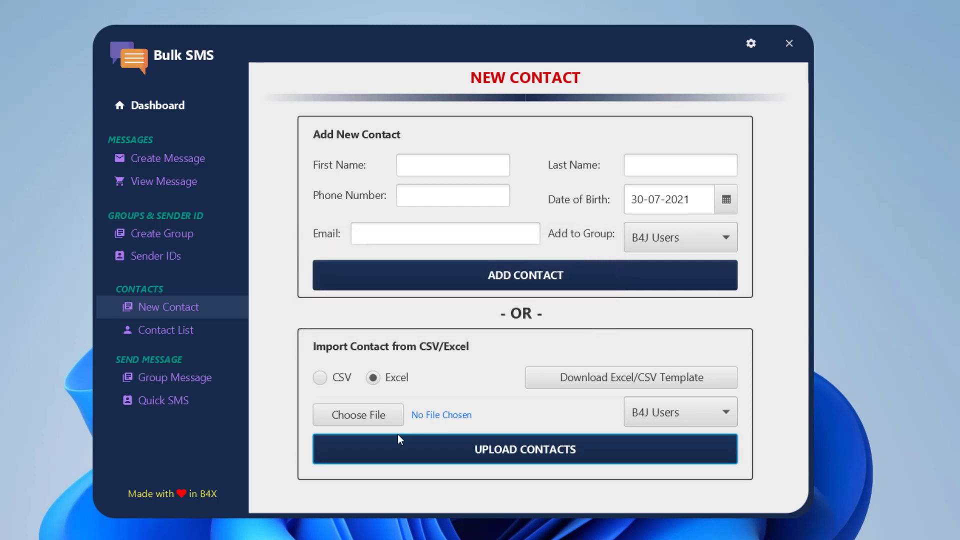
left_click(354, 418)
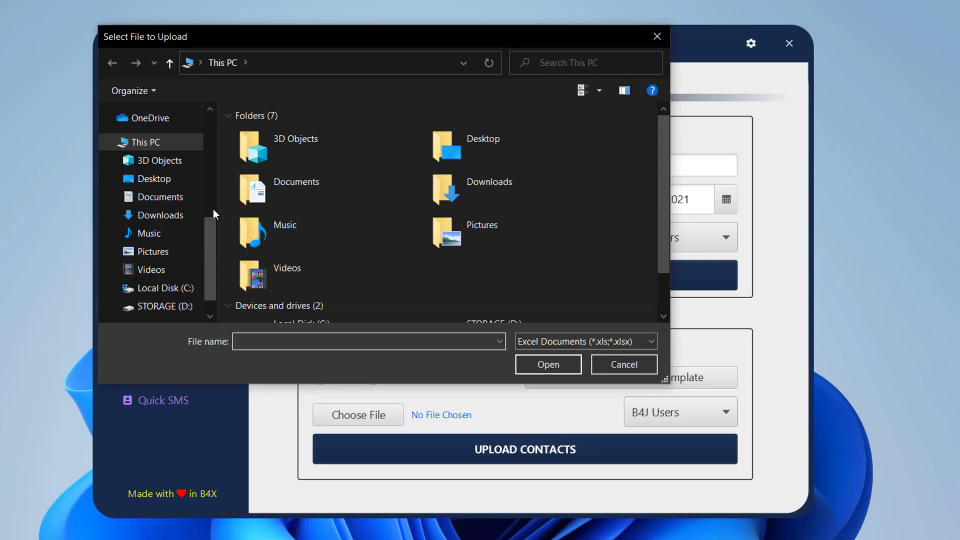
left_click(179, 184)
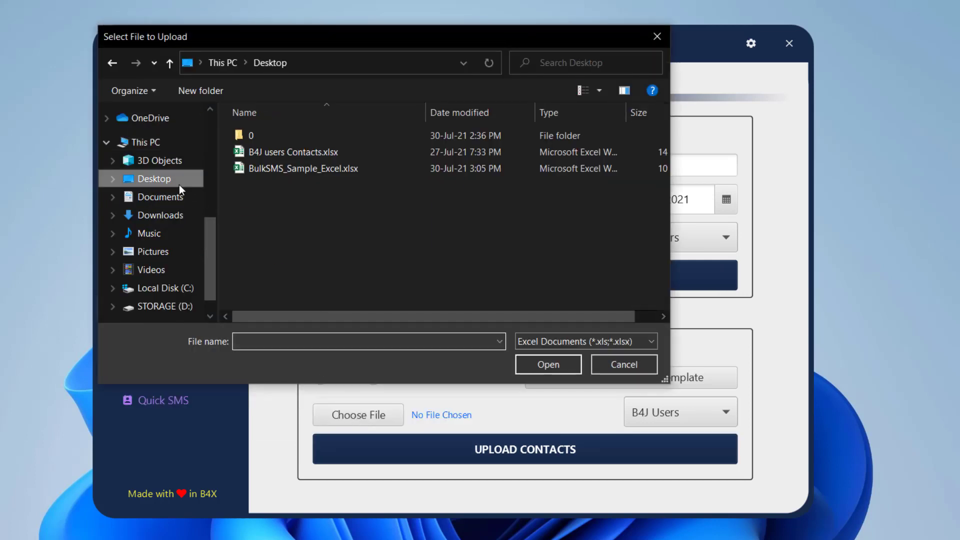
left_click(278, 154)
left_click(547, 364)
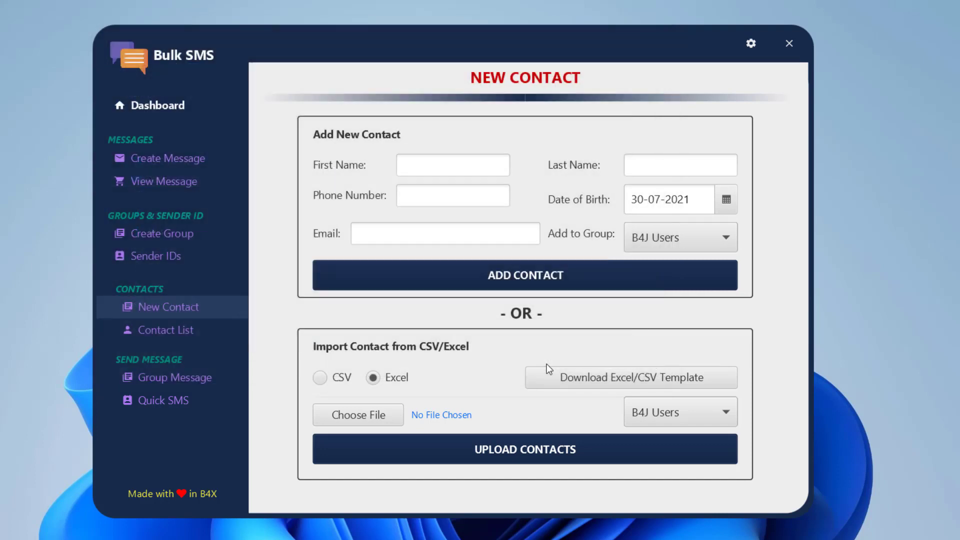
Upload the contacts into B4J Users and view its 101-contact list
left_click(532, 449)
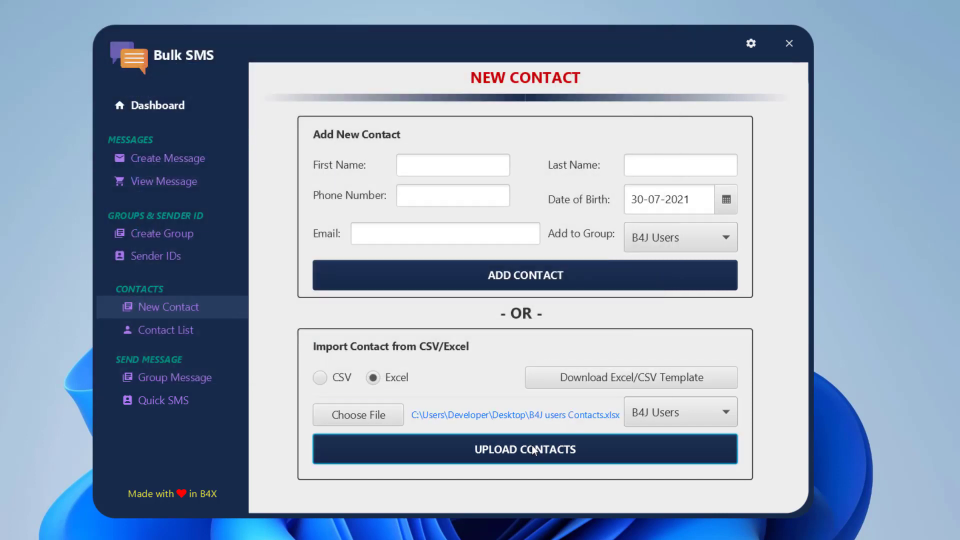
left_click(586, 323)
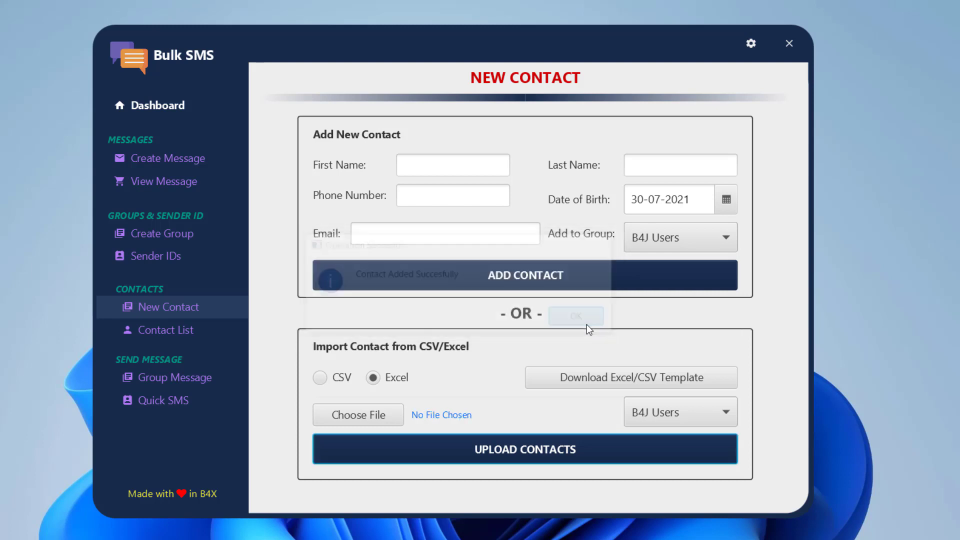
left_click(193, 331)
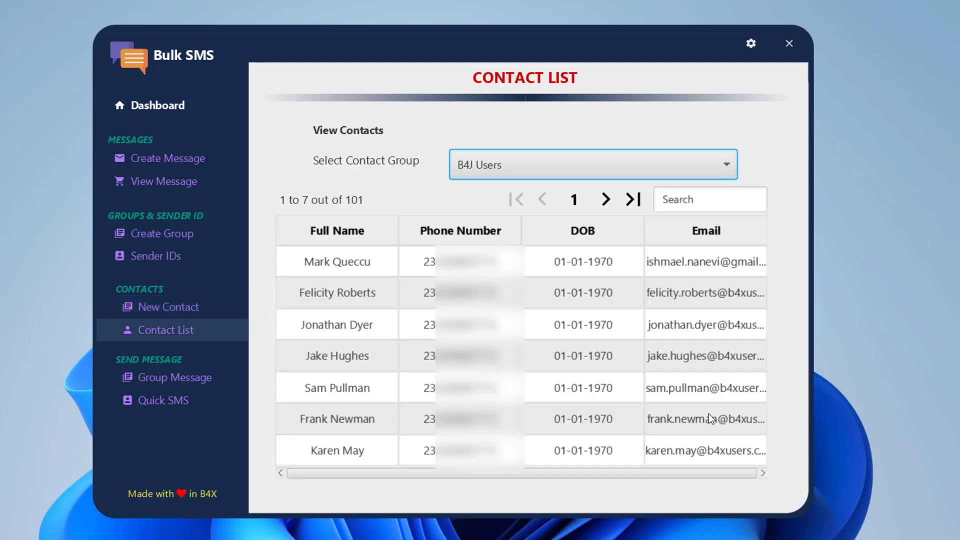
Page through the B4J Users contacts to the last page, then list Group Message templates
left_click(606, 198)
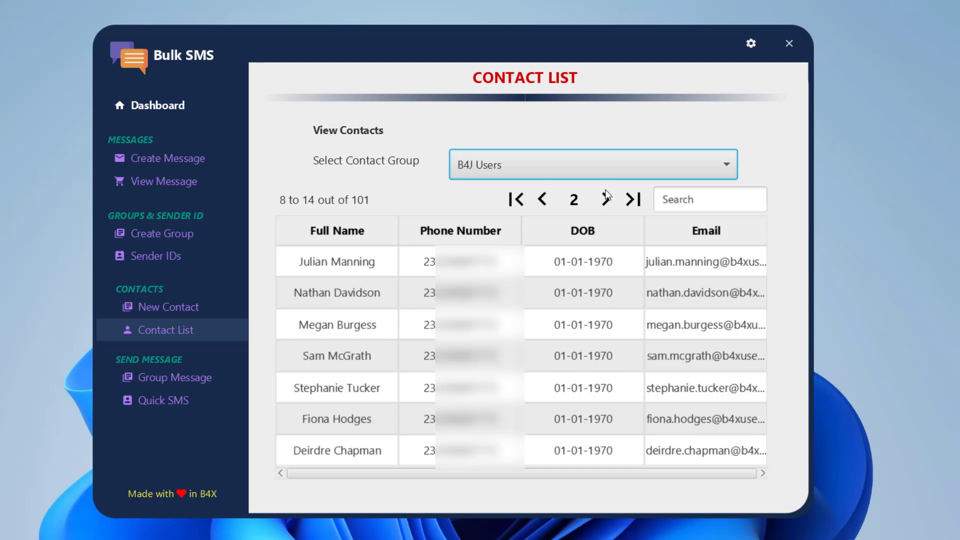
double_click(606, 198)
double_click(606, 198)
double_click(606, 198)
triple_click(606, 198)
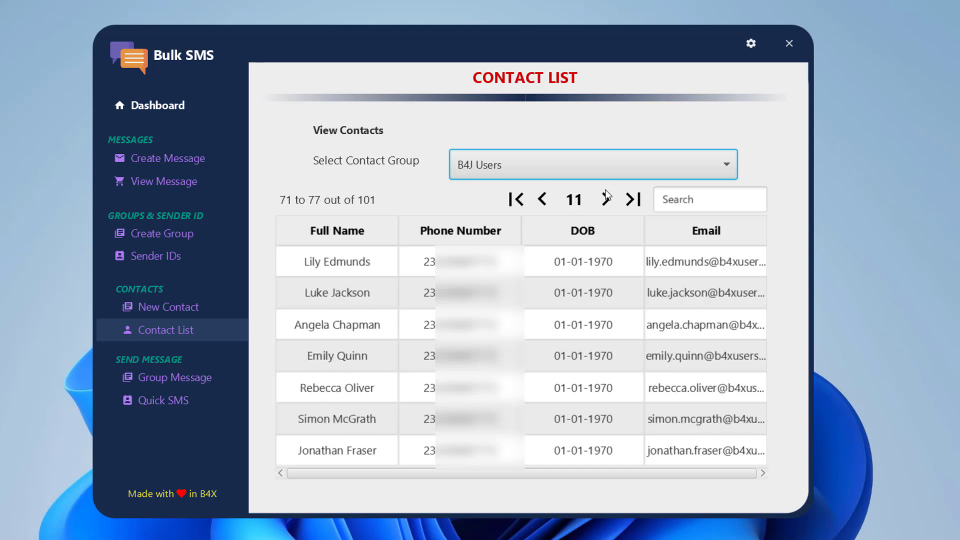
triple_click(606, 197)
left_click(606, 198)
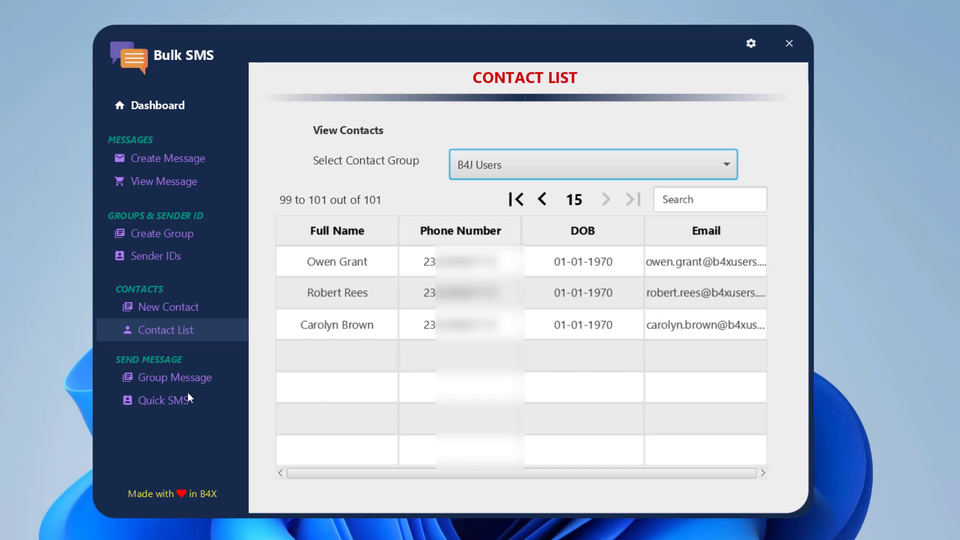
left_click(170, 379)
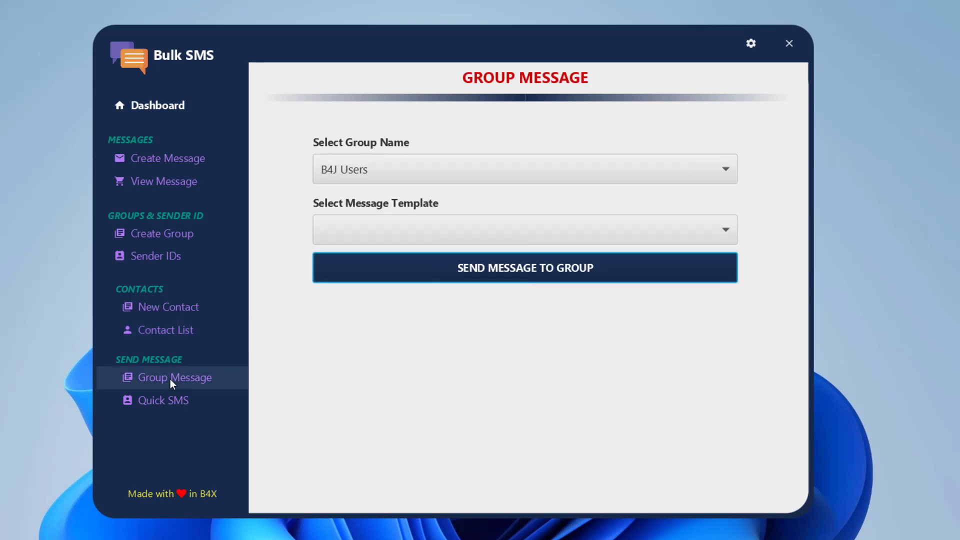
left_click(362, 239)
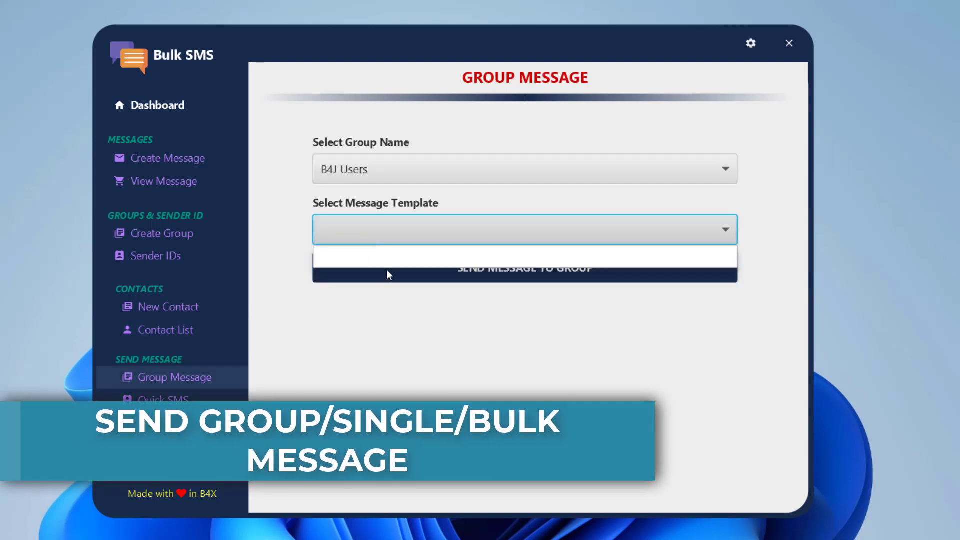
Save template 'Welcome B4J' reading 'Hello this is a welcome message to be sent to all new B4j Users'
left_click(175, 166)
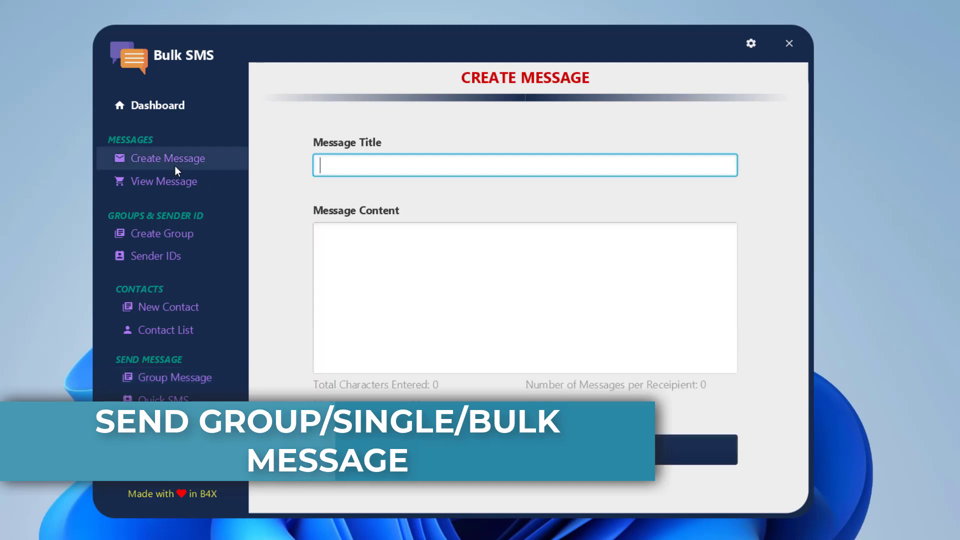
type("wE")
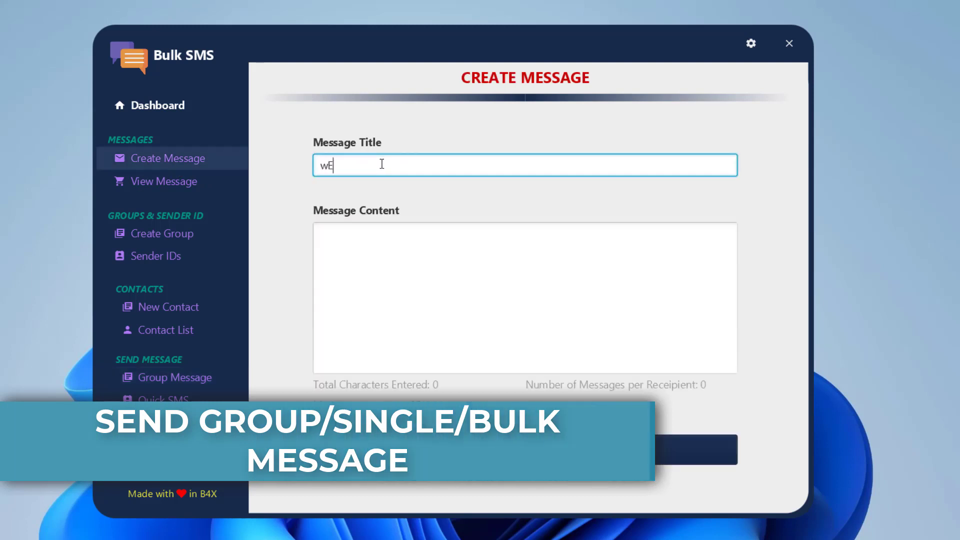
key("BackSpace")
key("BackSpace")
type("Welcom")
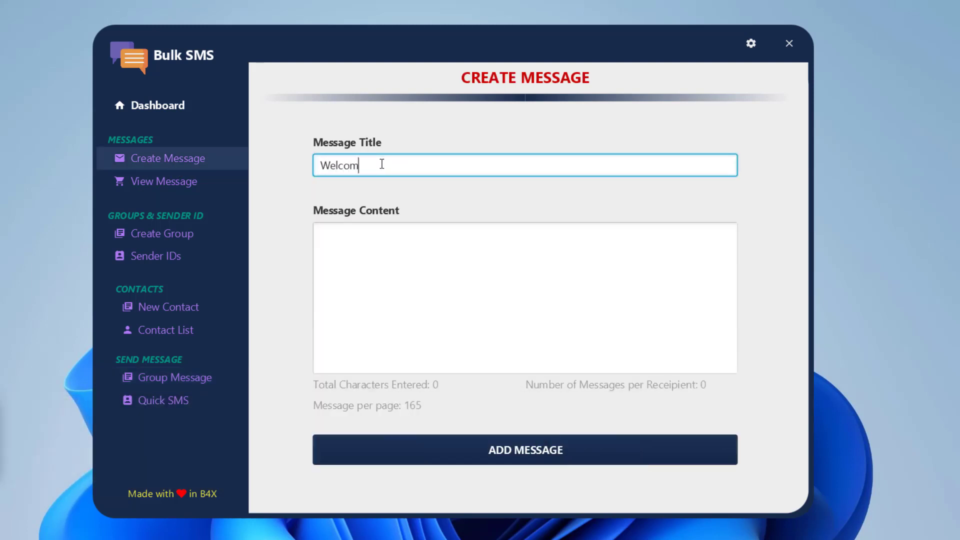
type("e B4J")
left_click(418, 268)
type("Hello ")
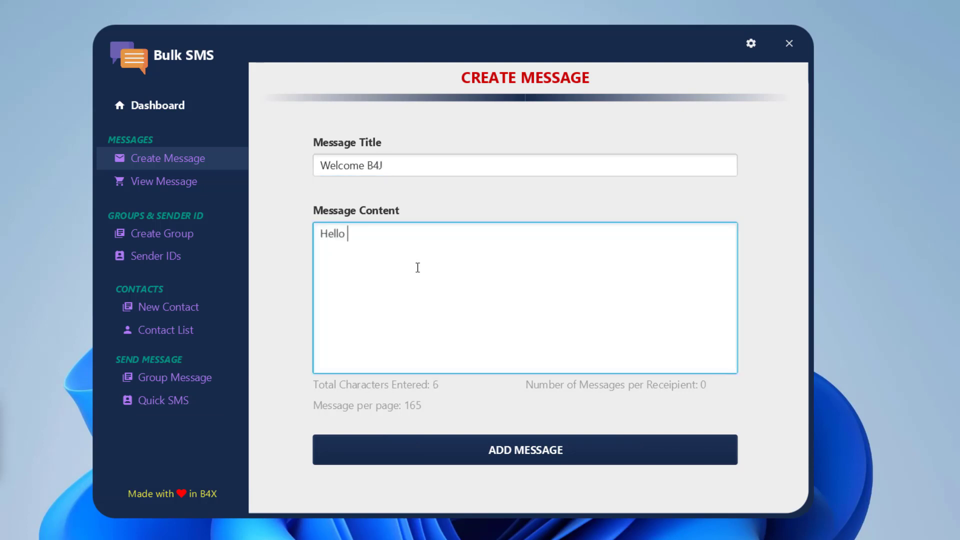
type("this is a welcome message to")
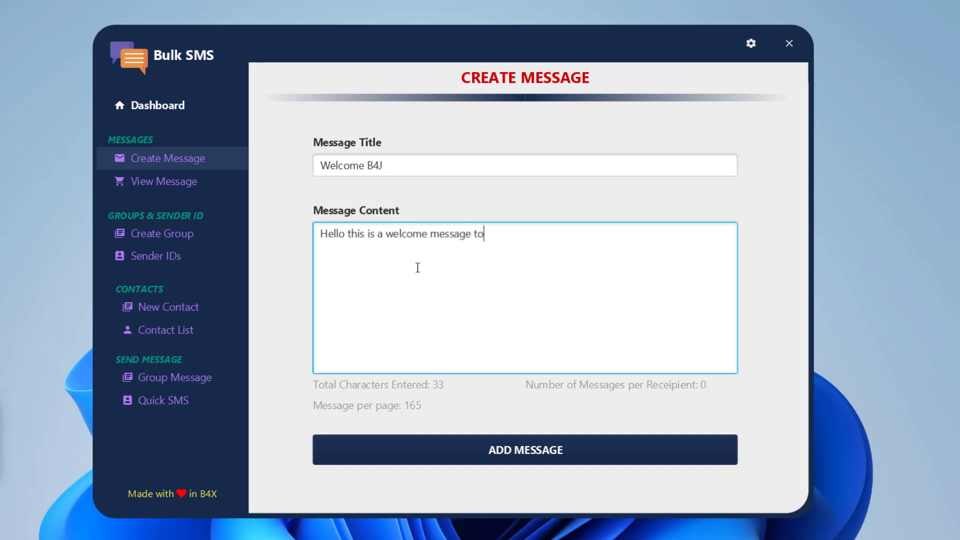
type(" be sent to all ")
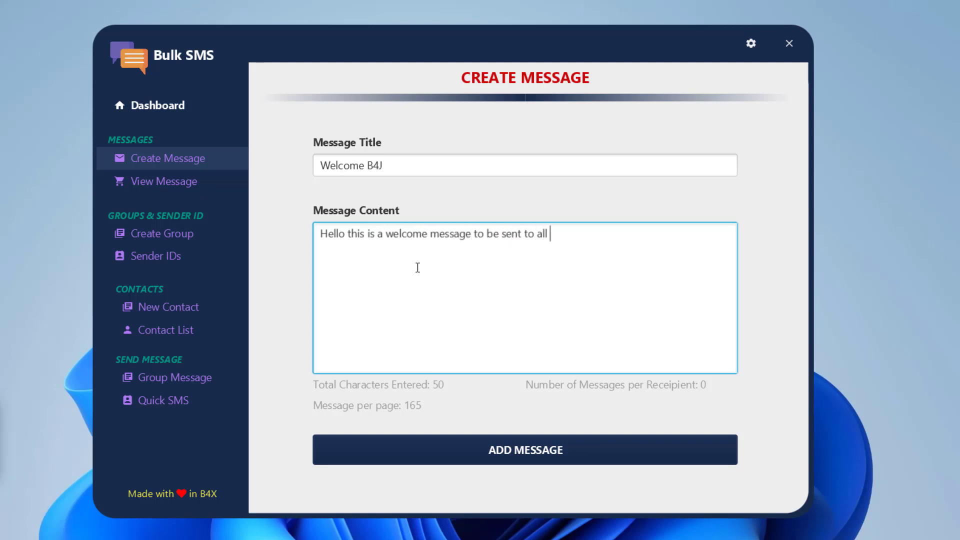
type("new B4j Users")
left_click(419, 436)
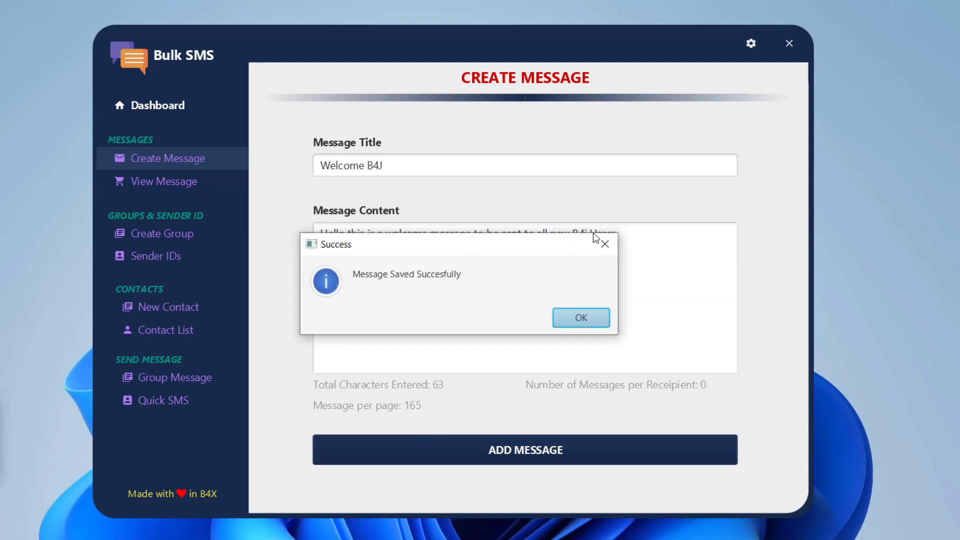
left_click(585, 319)
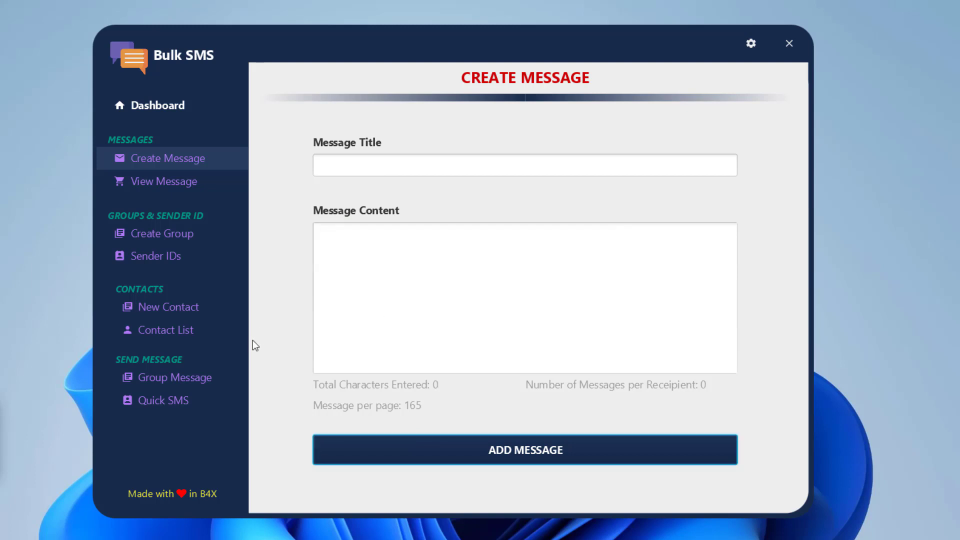
Check Group Message, keeping Welcome B4J as the selected template
left_click(193, 376)
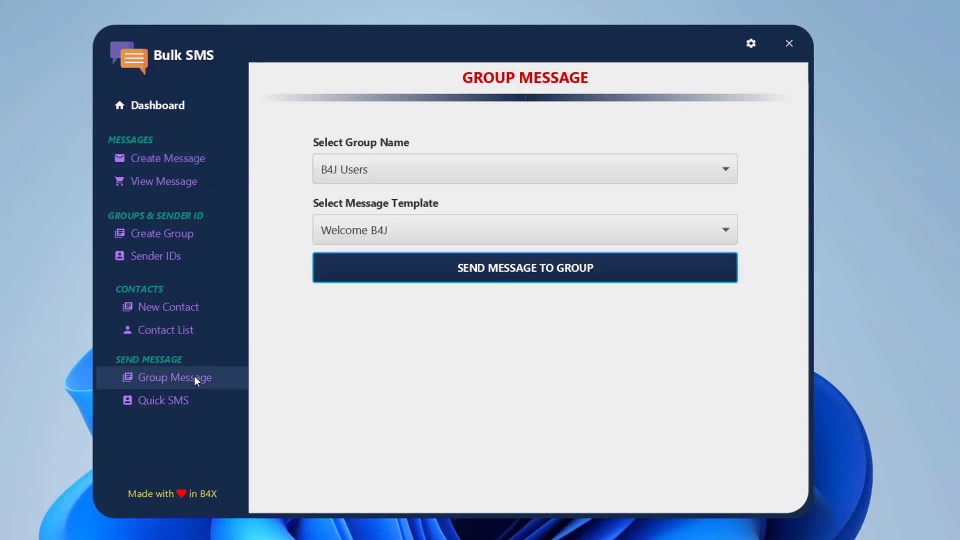
left_click(389, 233)
left_click(408, 235)
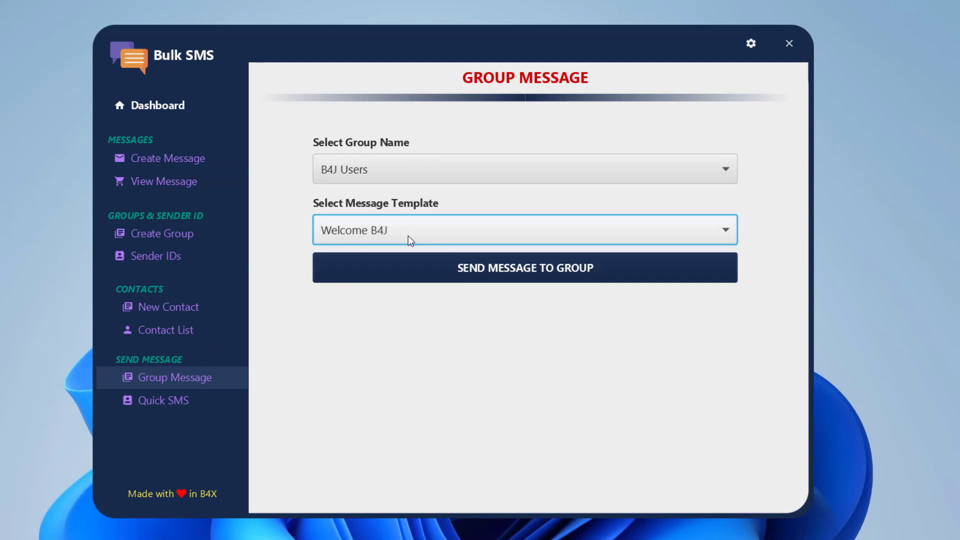
Set up Quick SMS with B4Xers as sender, checking the registered sender IDs list
left_click(185, 403)
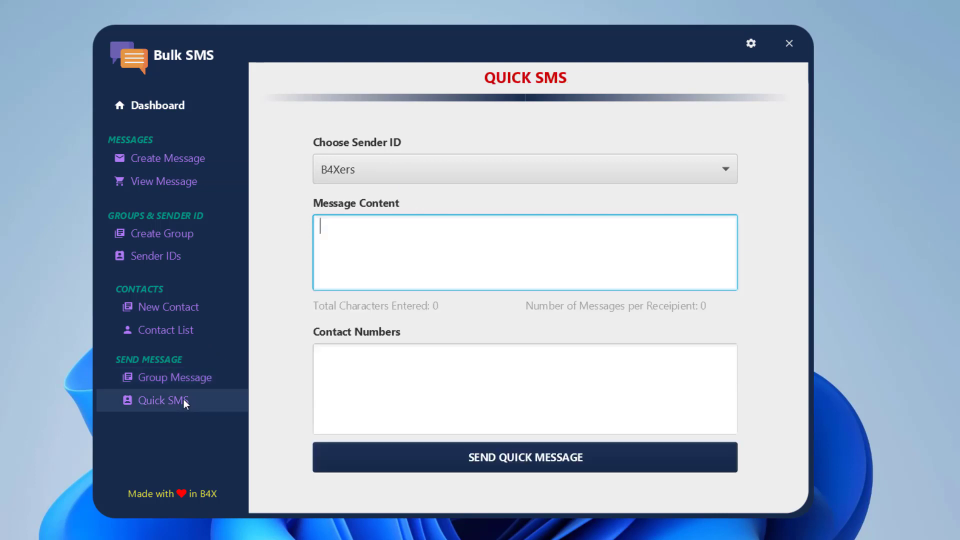
left_click(437, 168)
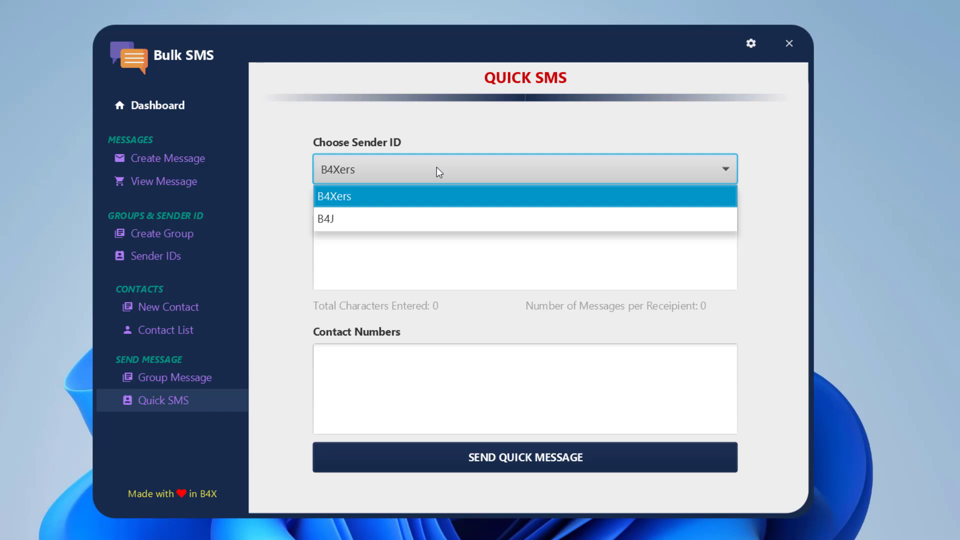
left_click(394, 244)
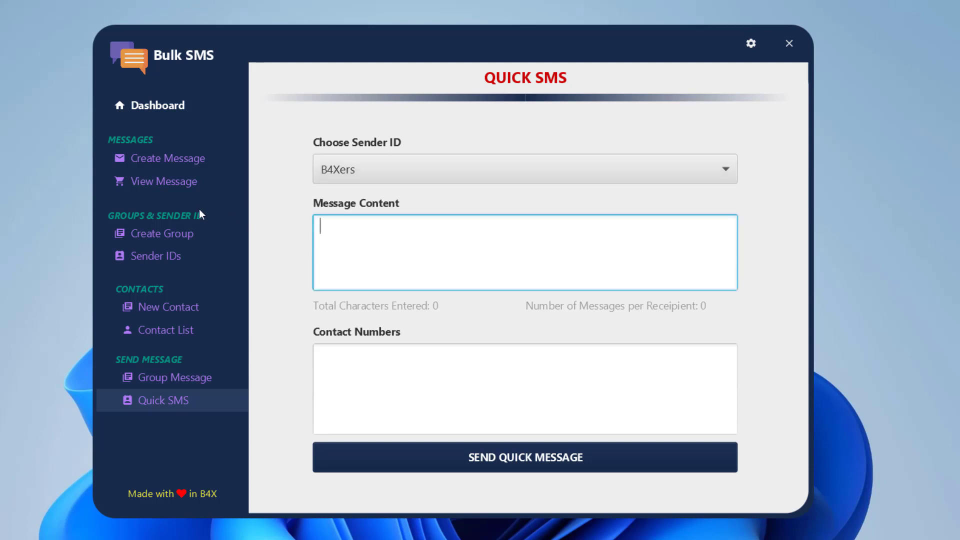
left_click(171, 256)
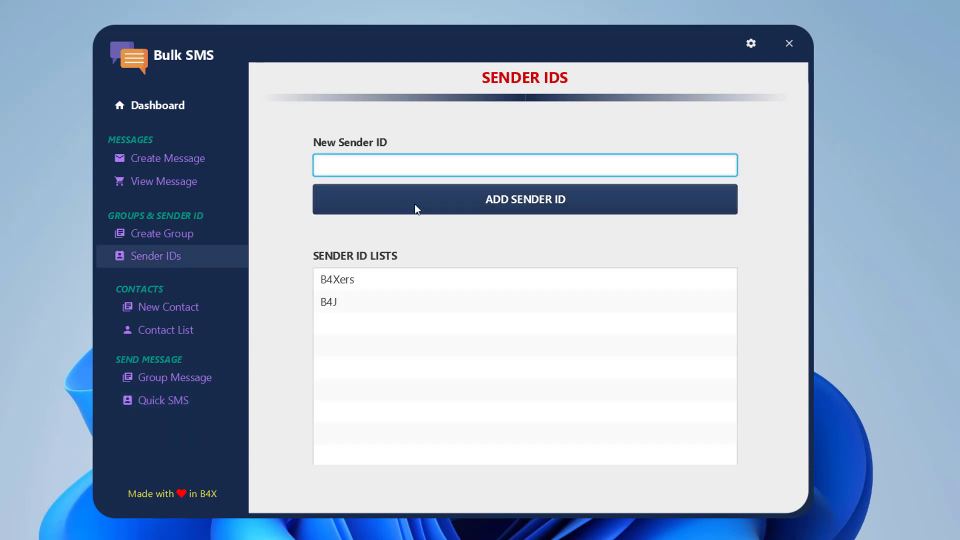
left_click(170, 399)
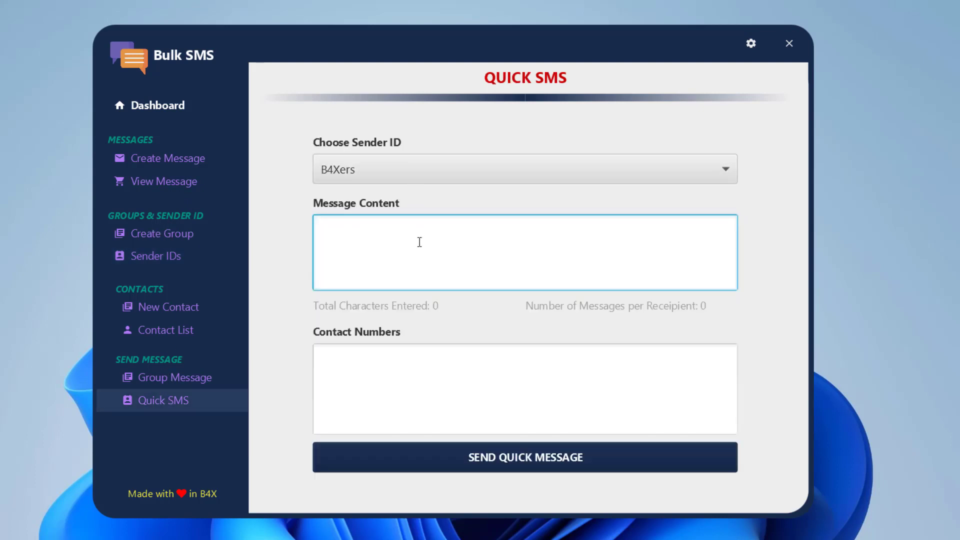
Write a 'Hello, this is a test from Bulk SMS platform' message and enter the recipient's phone number
type("Hello This is a test")
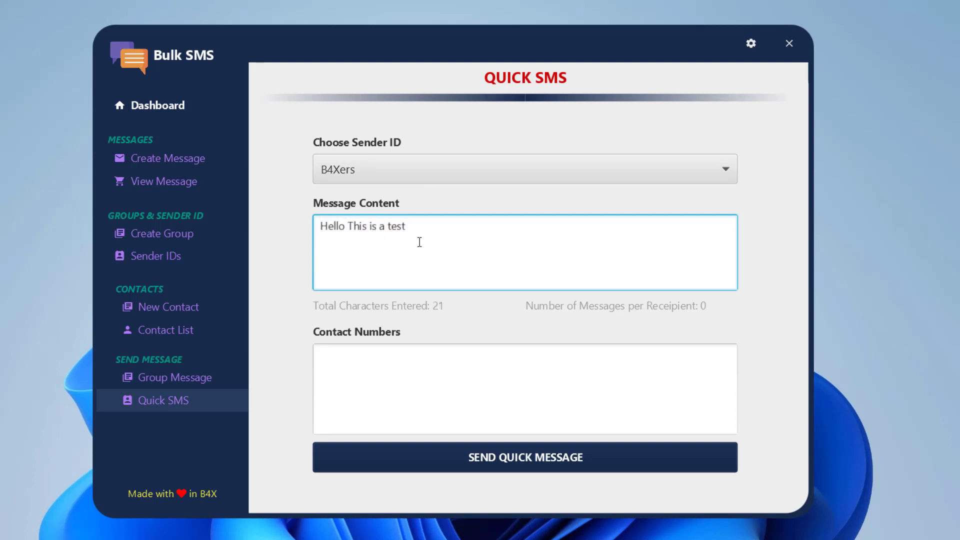
type("from K")
key("BackSpace")
type("Ln")
key("BackSpace")
key("BackSpace")
type("yn Bulk SMS")
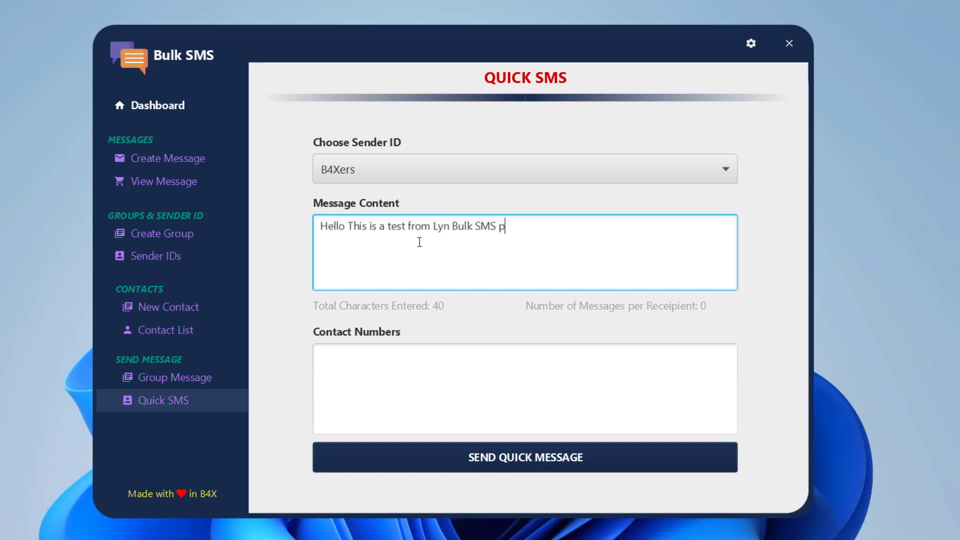
type(" platf")
type("orm")
left_click(427, 372)
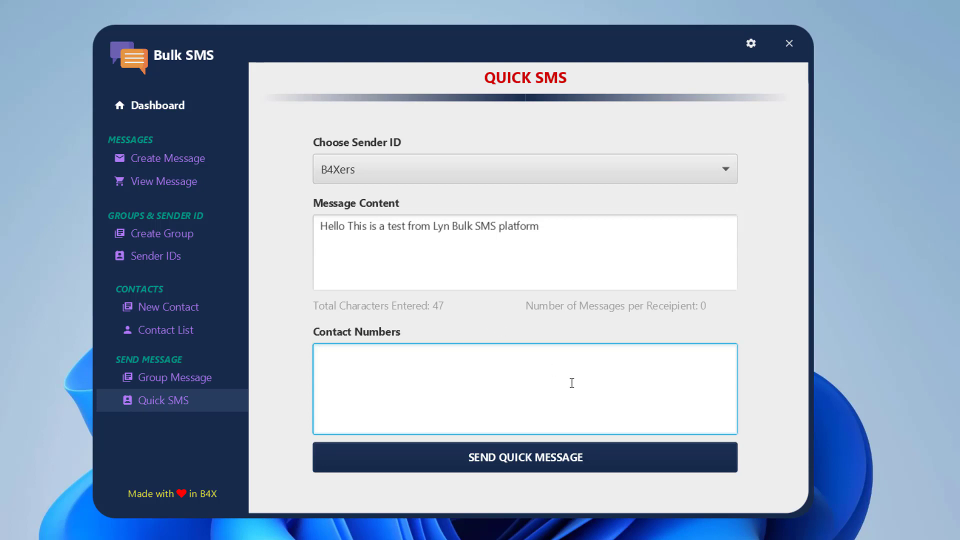
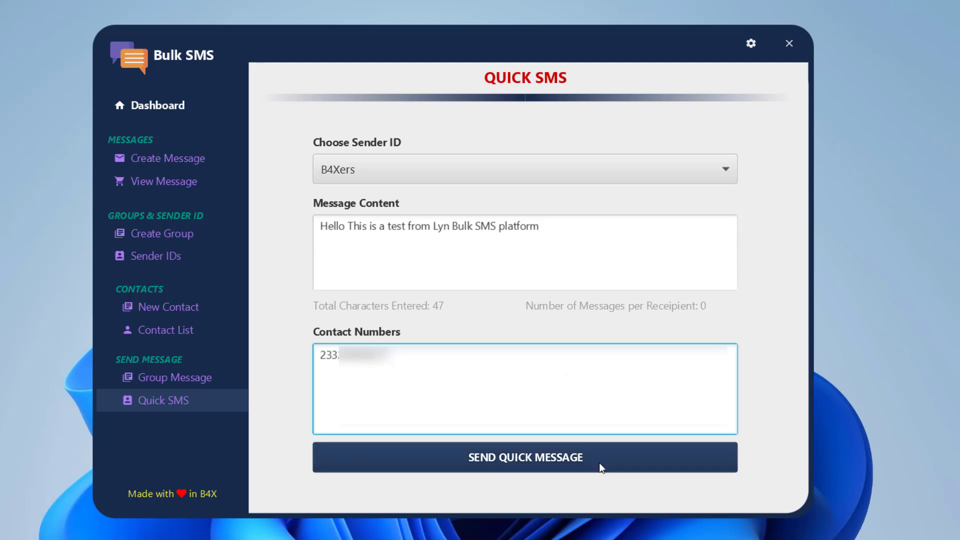
Send the quick test message and close the 'Message Sent Succesfully' confirmation
left_click(581, 458)
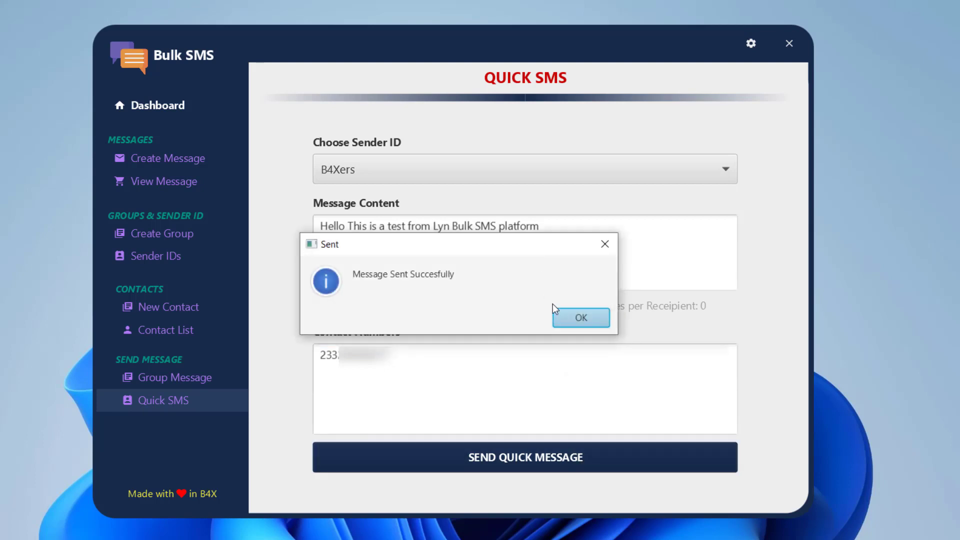
left_click(574, 316)
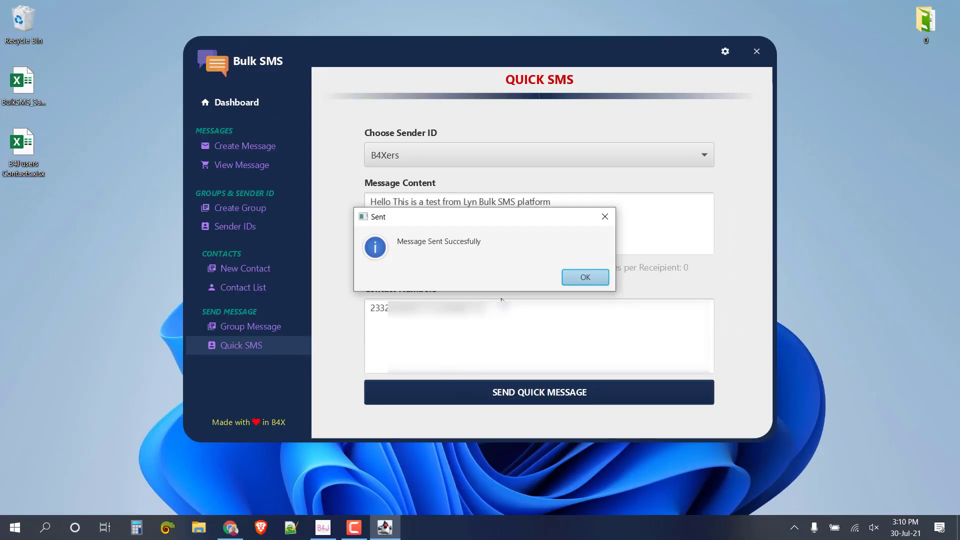
left_click(575, 279)
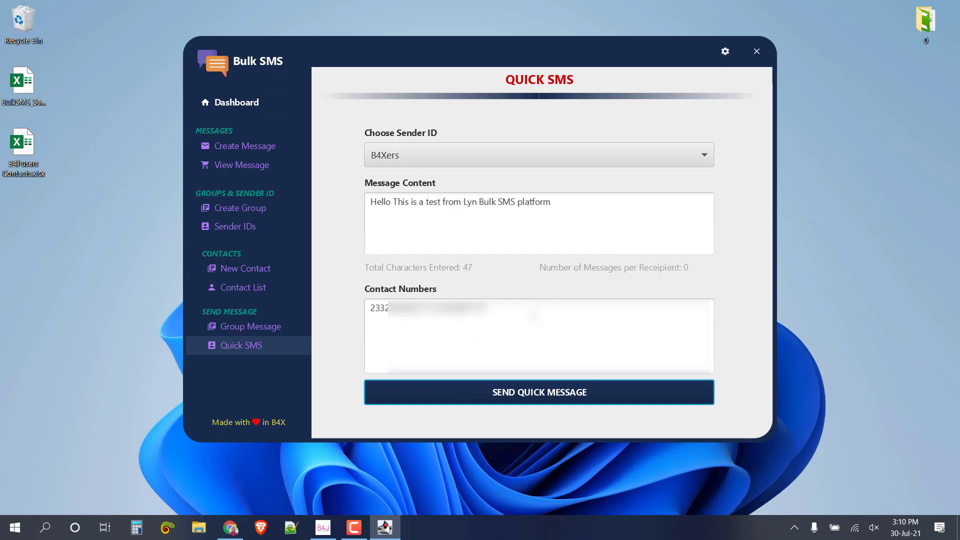